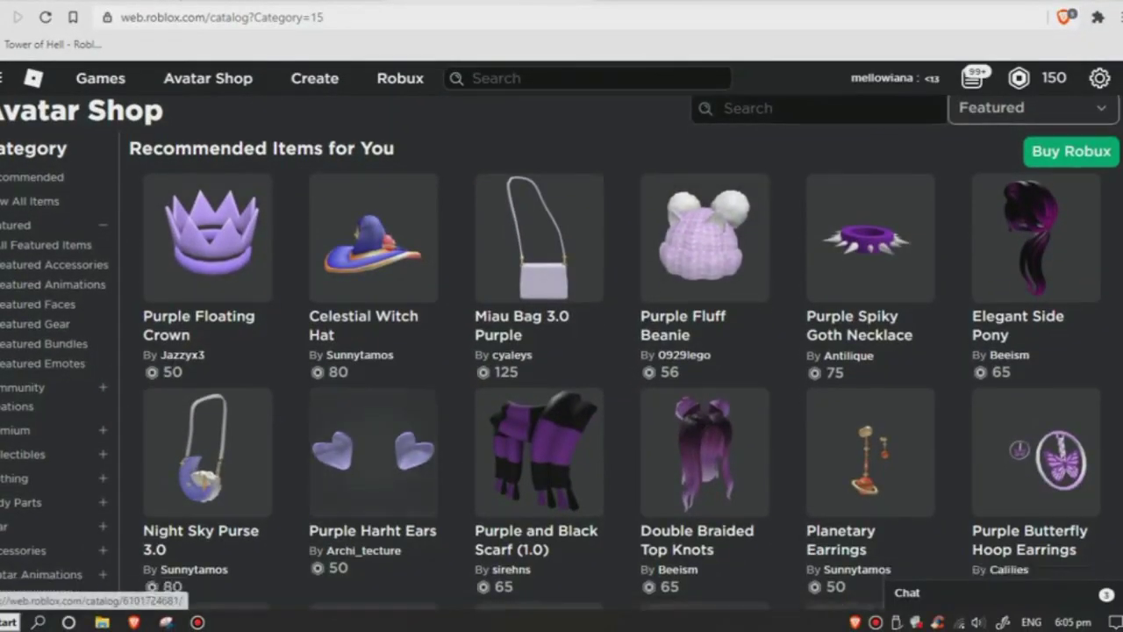
Step: Browse the Avatar Shop's body part faces sorted by Price (High to Low) and open the Super Super Happy Face item page
scroll(562, 351, down, 1)
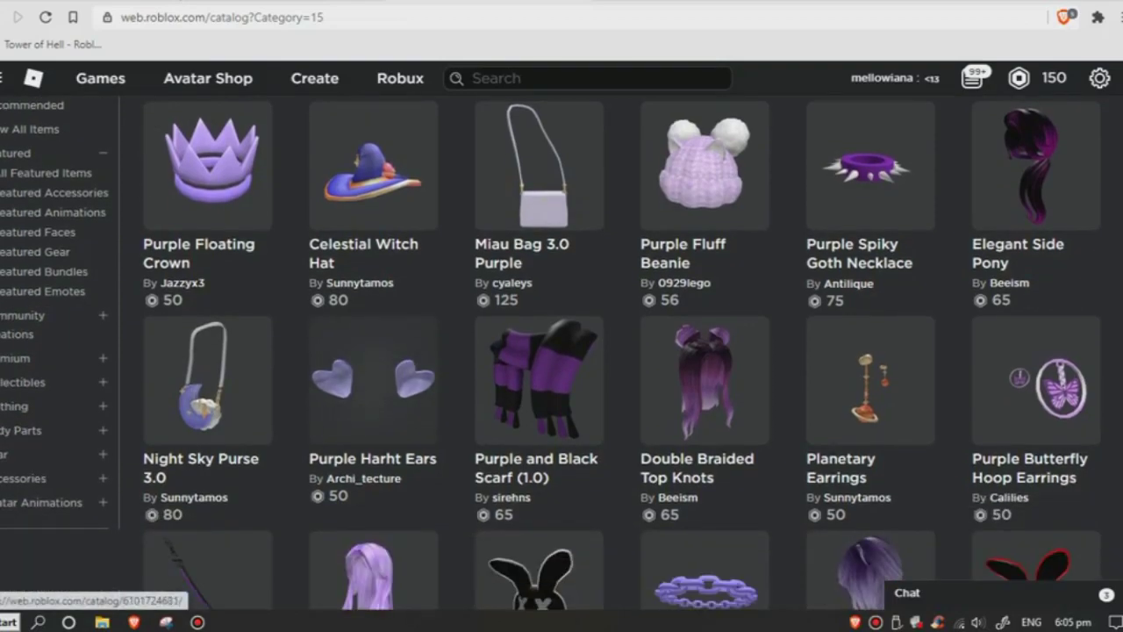
scroll(562, 351, up, 1)
scroll(561, 351, down, 2)
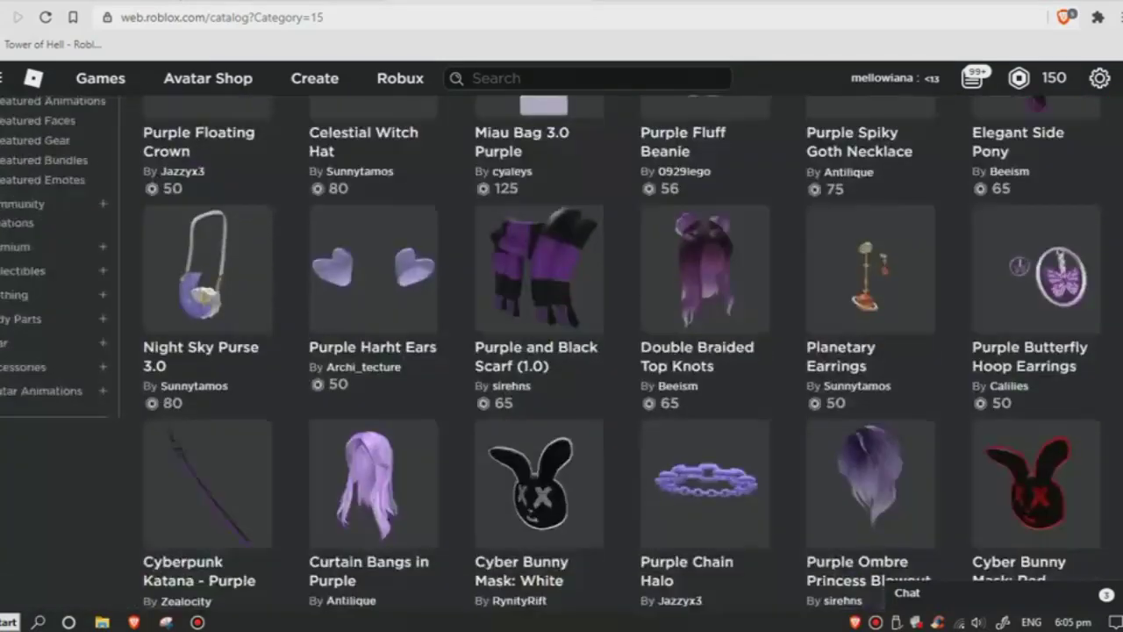
scroll(561, 351, up, 1)
scroll(562, 351, up, 2)
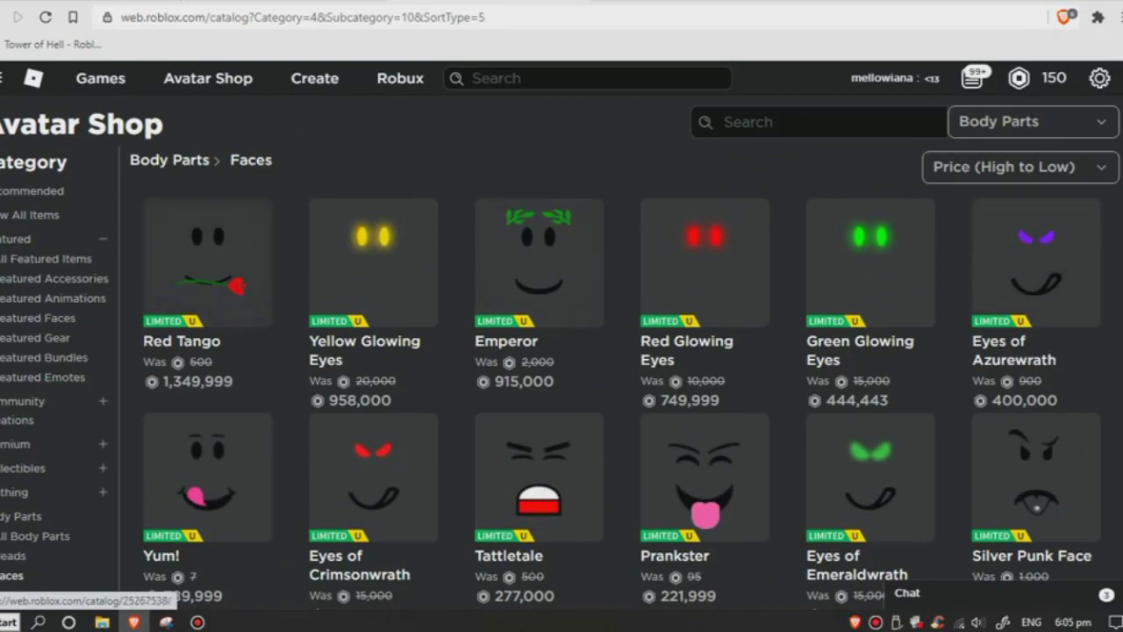
scroll(562, 351, down, 5)
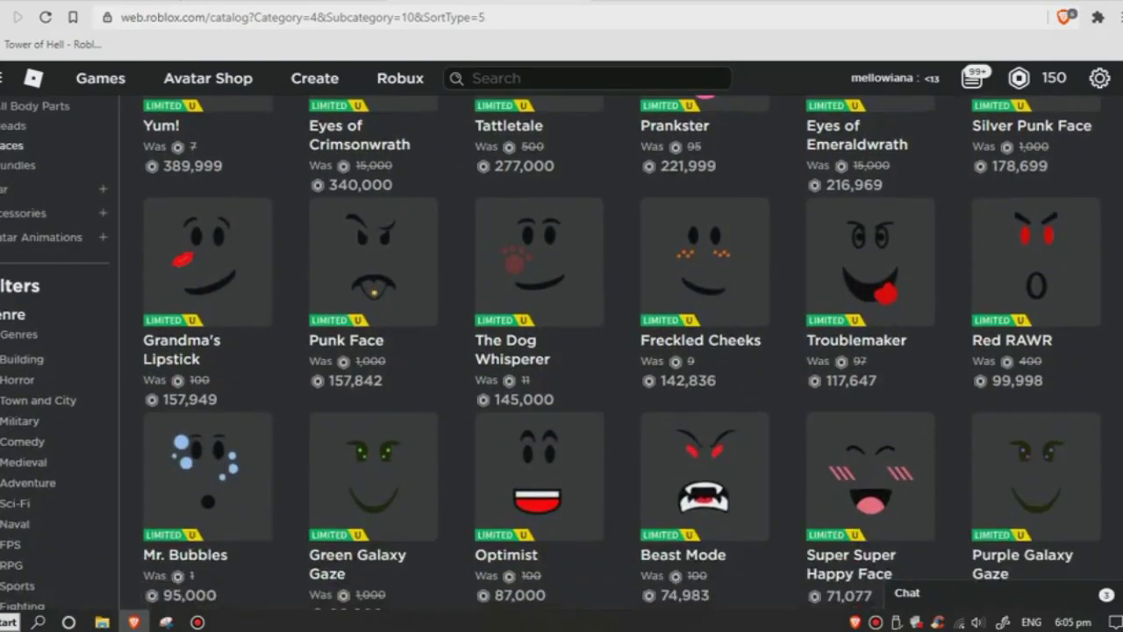
scroll(561, 351, down, 2)
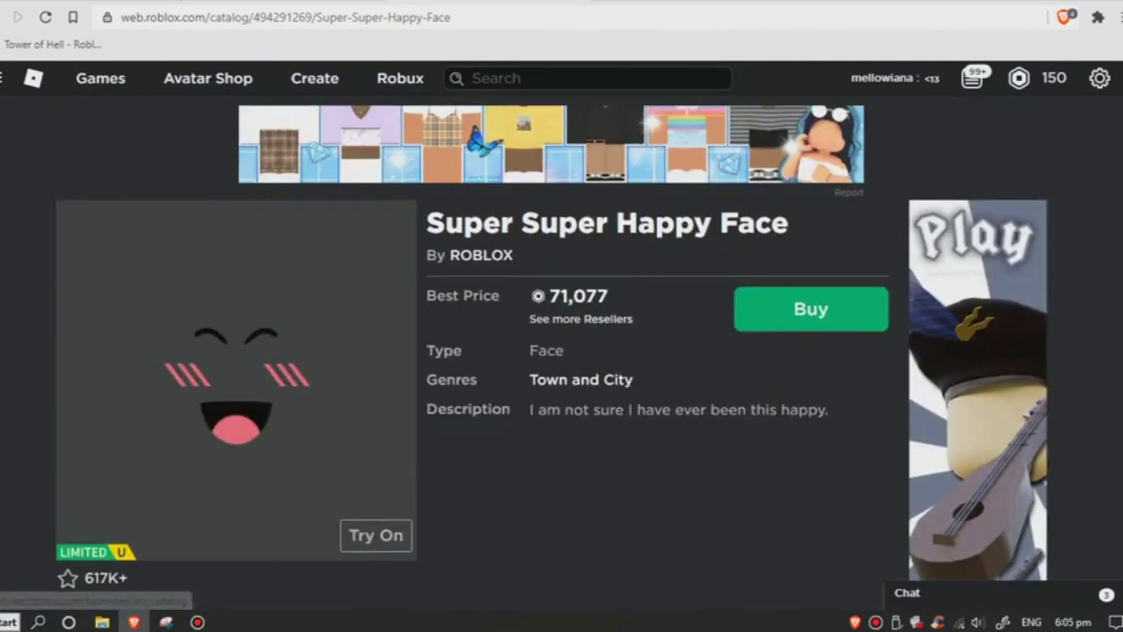
Step: Save the Super Super Happy Face image to Documents as a PNG named "super happy face 2"
right_click(302, 355)
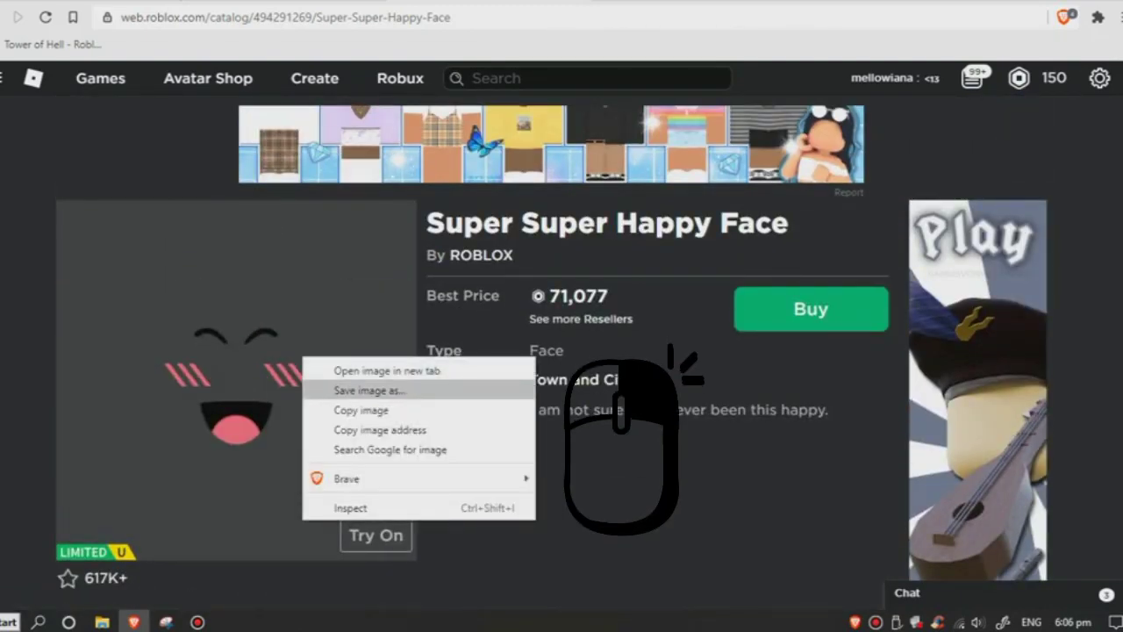
click(368, 389)
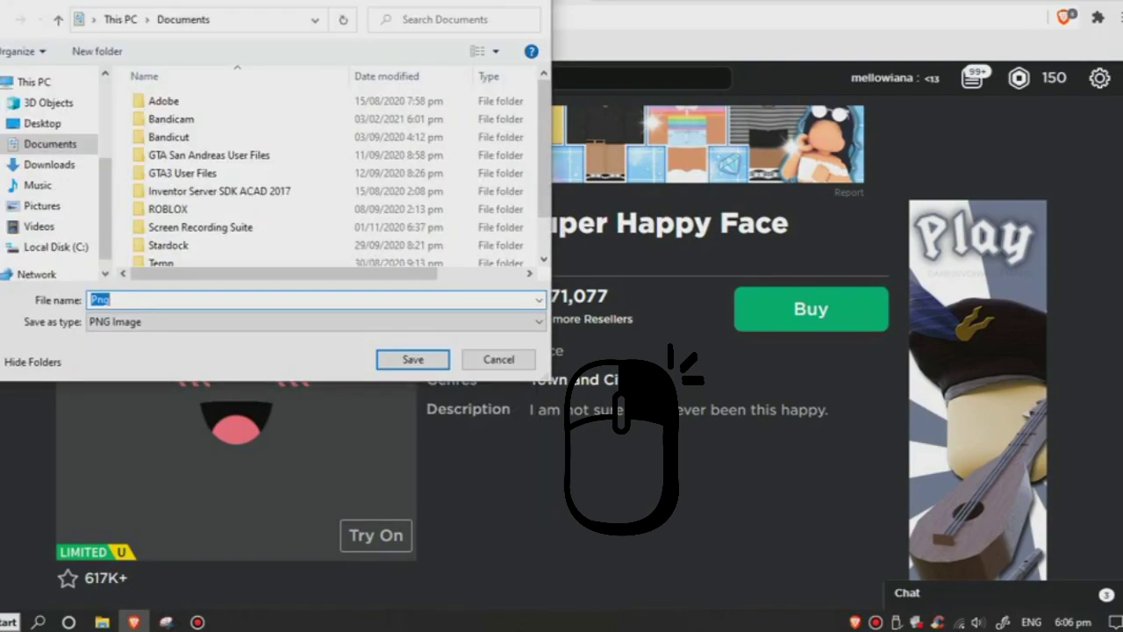
key(BackSpace)
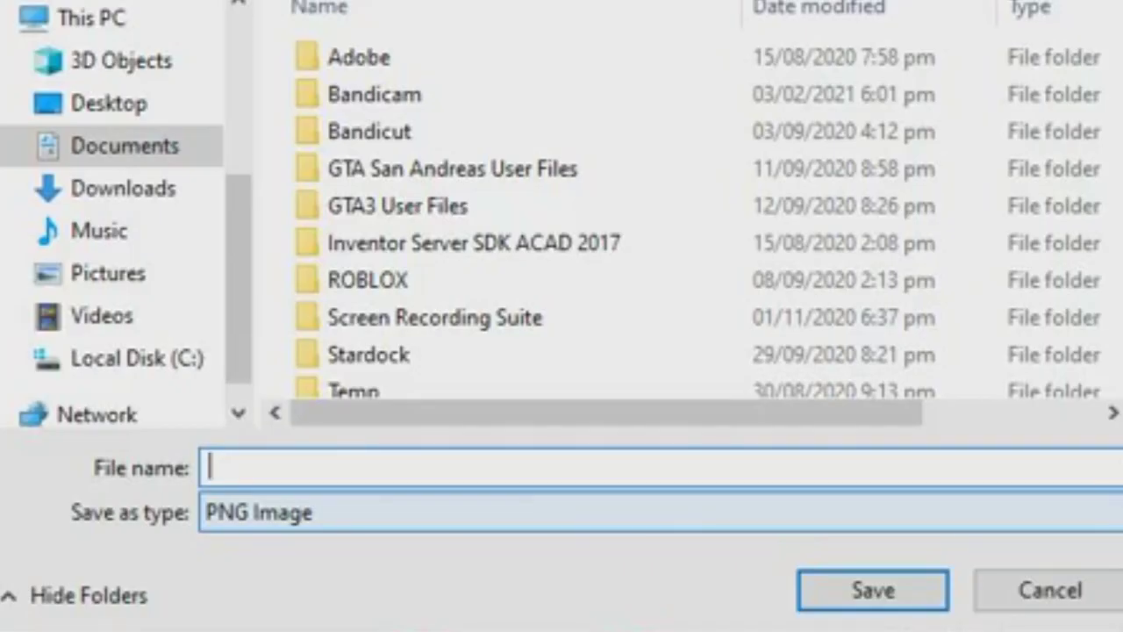
text(supe)
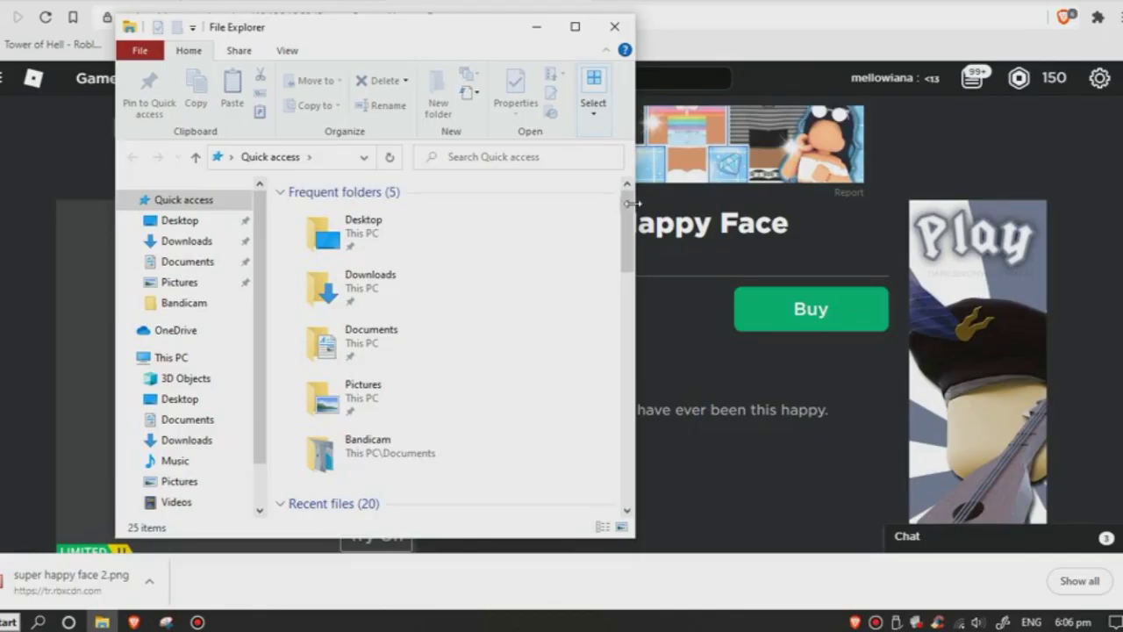
Step: Open a second File Explorer window and place it side by side with the first one
drag(382, 29, 354, 25)
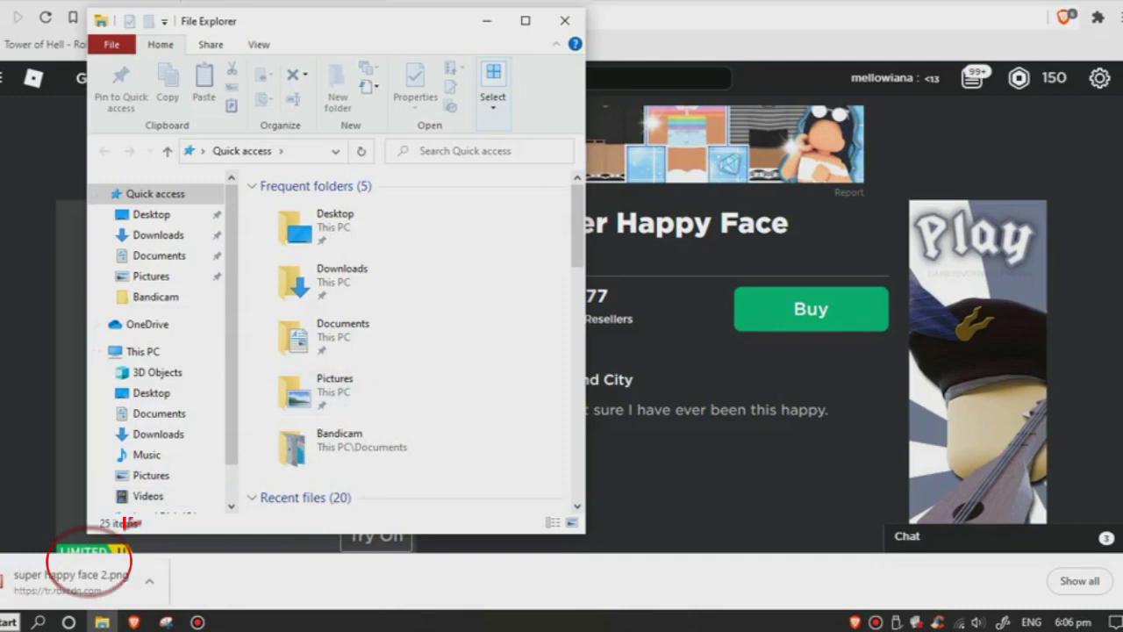
right_click(102, 621)
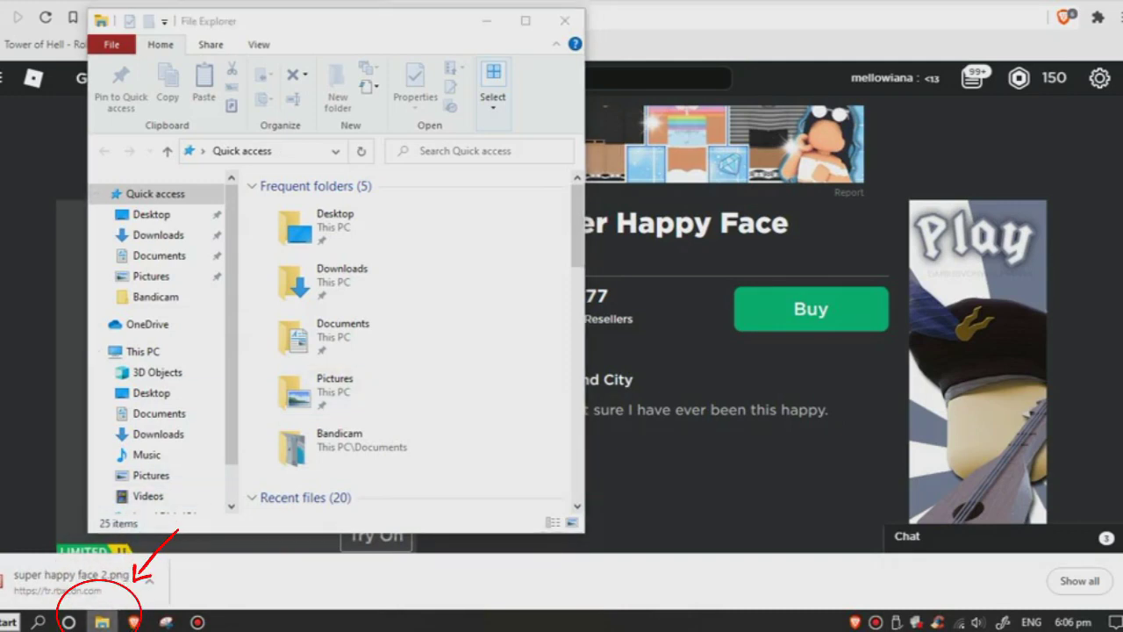
click(55, 534)
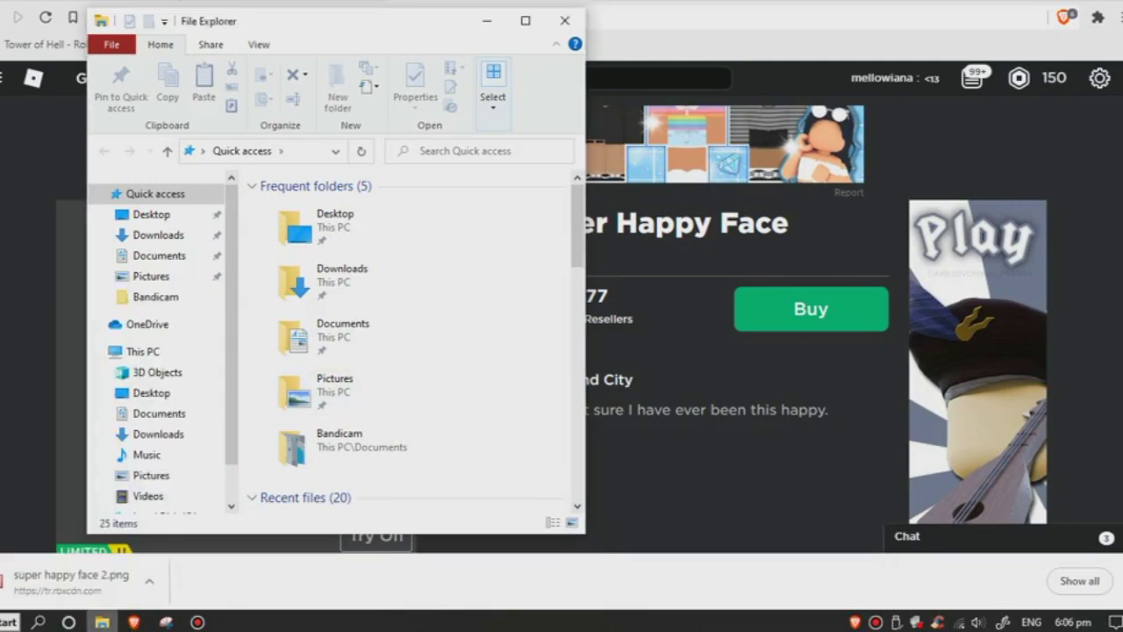
right_click(102, 621)
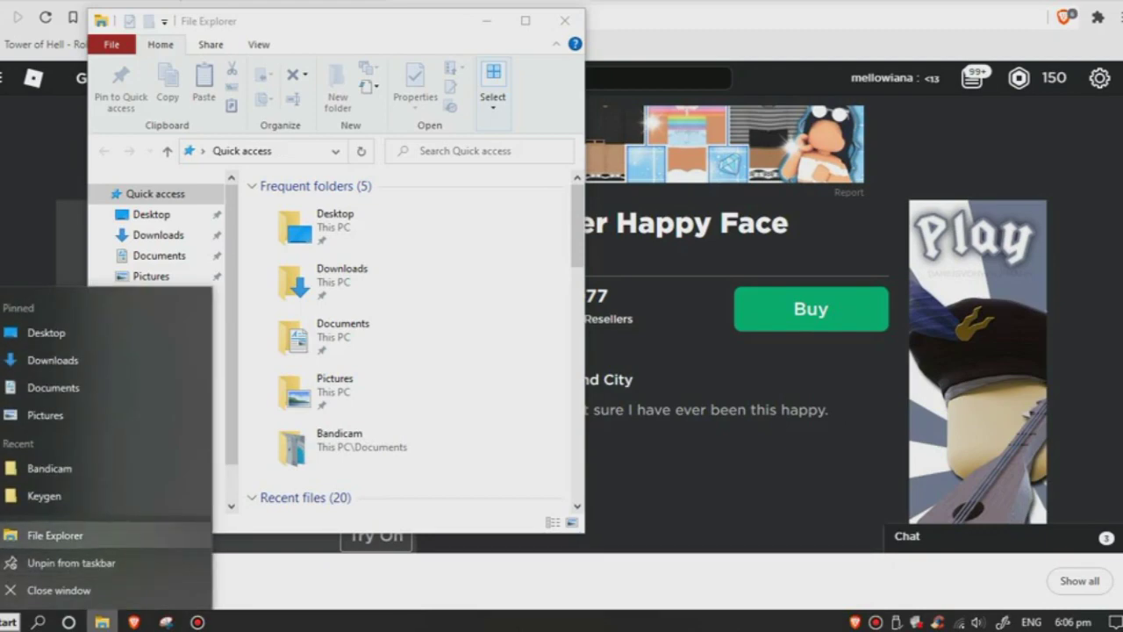
click(53, 536)
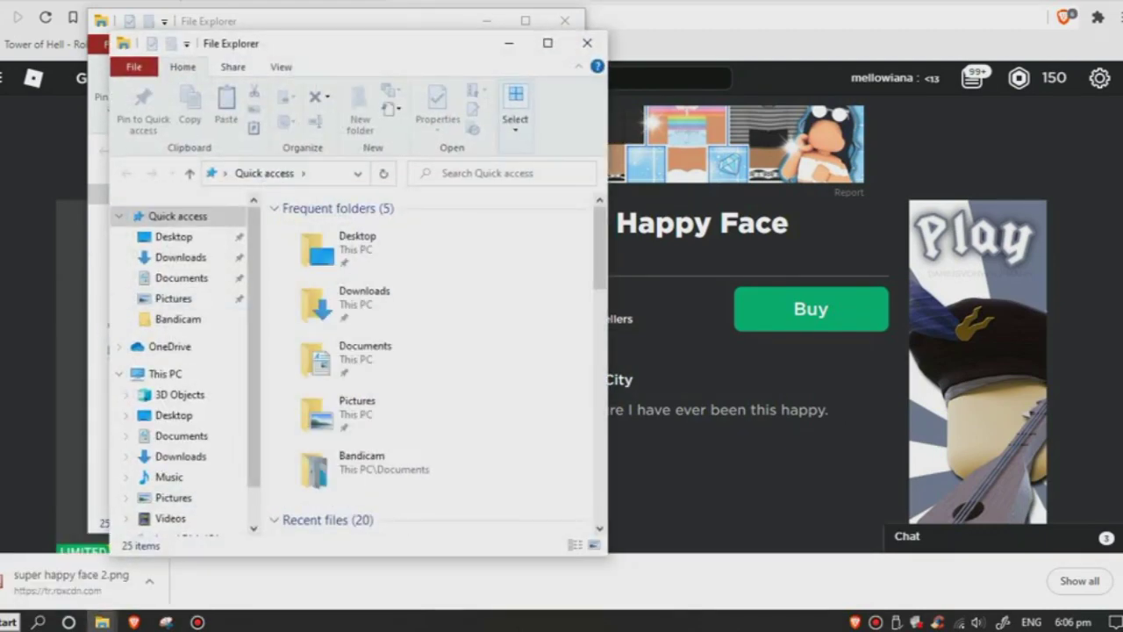
drag(391, 48, 867, 30)
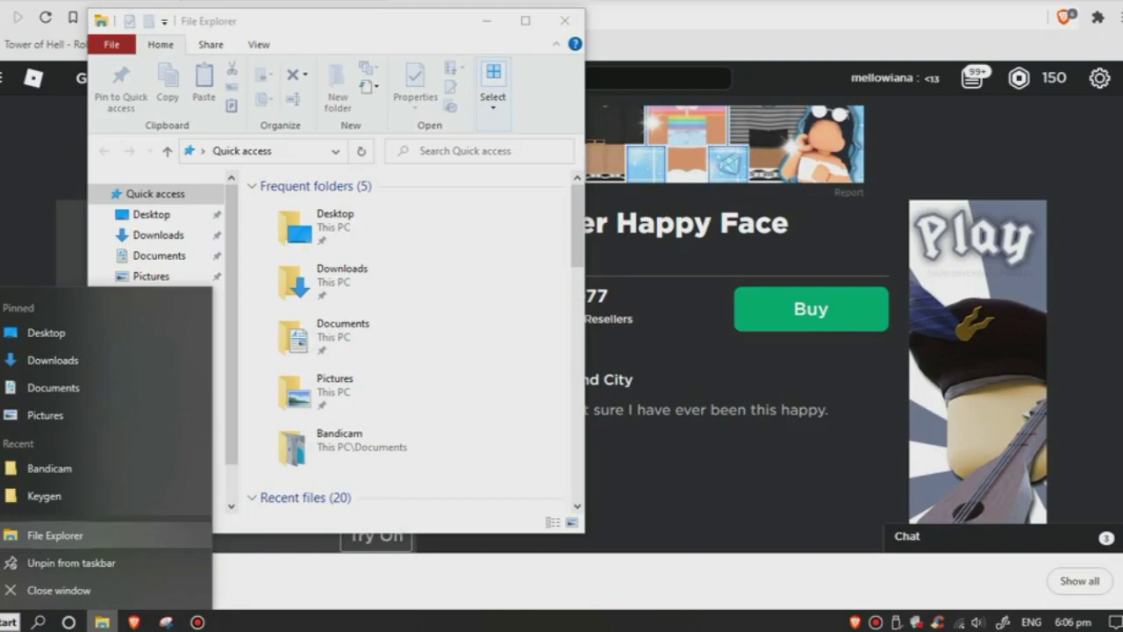
click(53, 535)
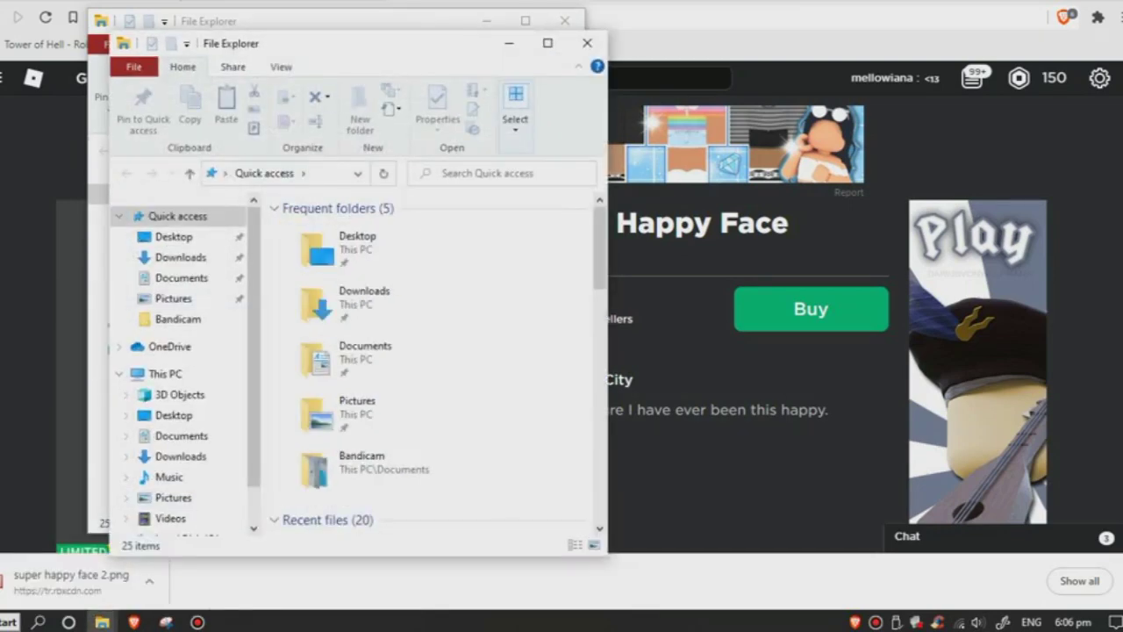
drag(385, 51, 870, 25)
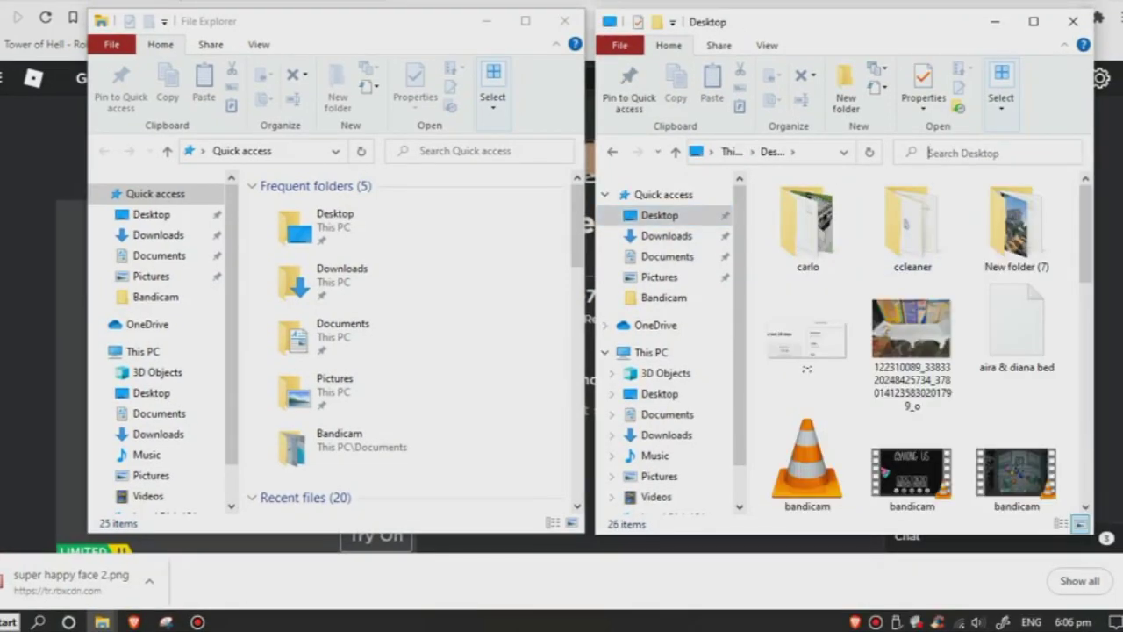
Step: Search the Desktop folder for "ro" in the second File Explorer window
text(ro)
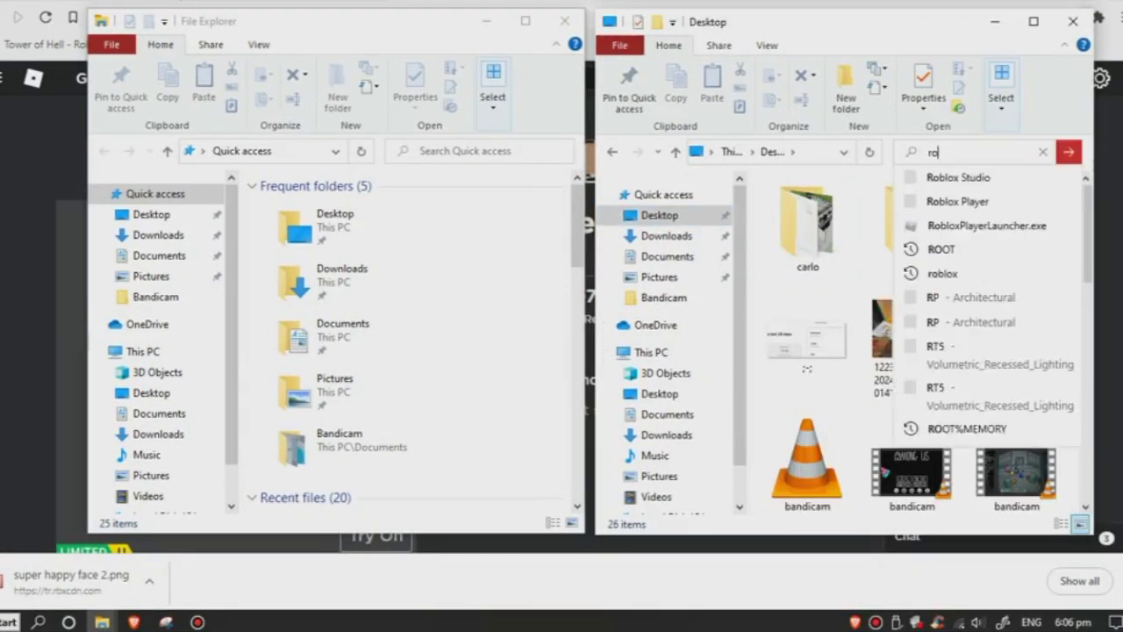
key(Down)
key(Down)
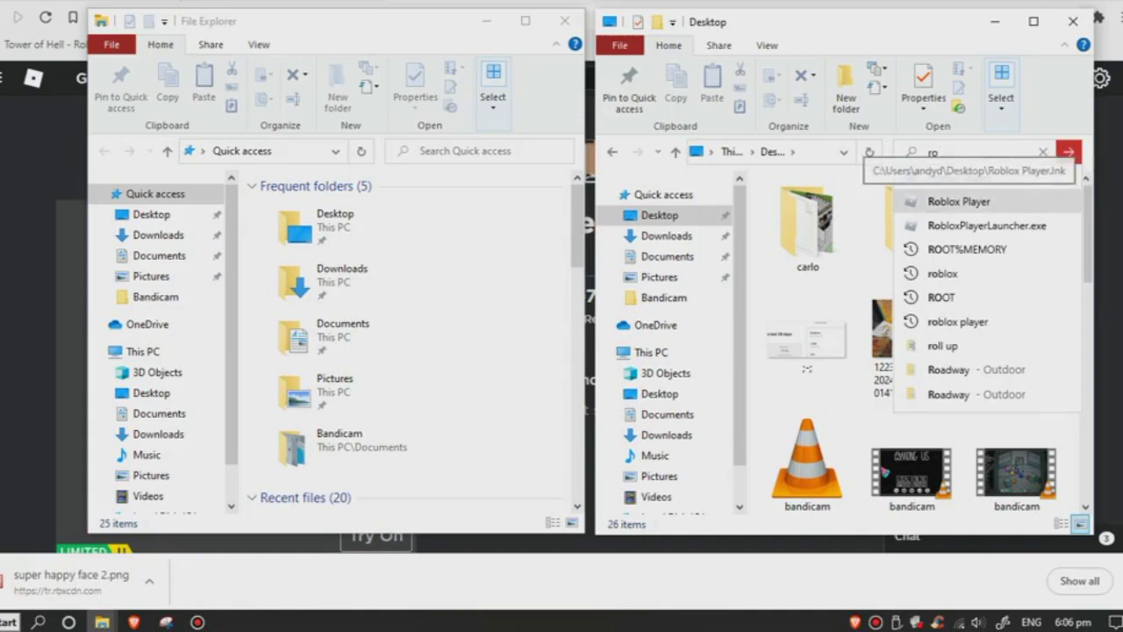
key(Return)
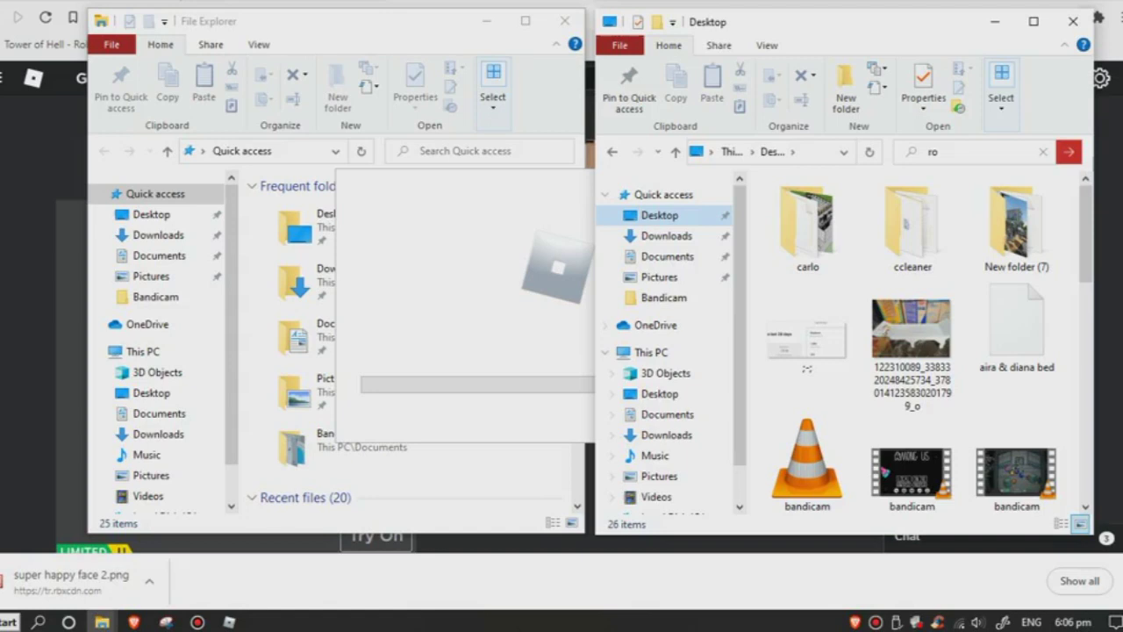
key(Return)
click(938, 151)
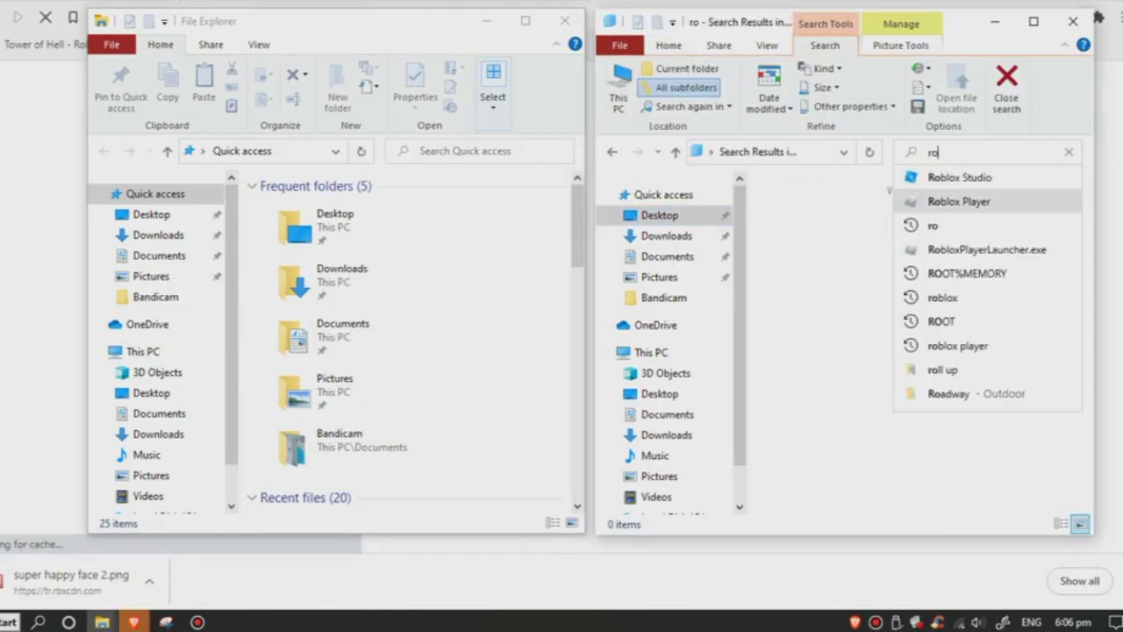
key(Return)
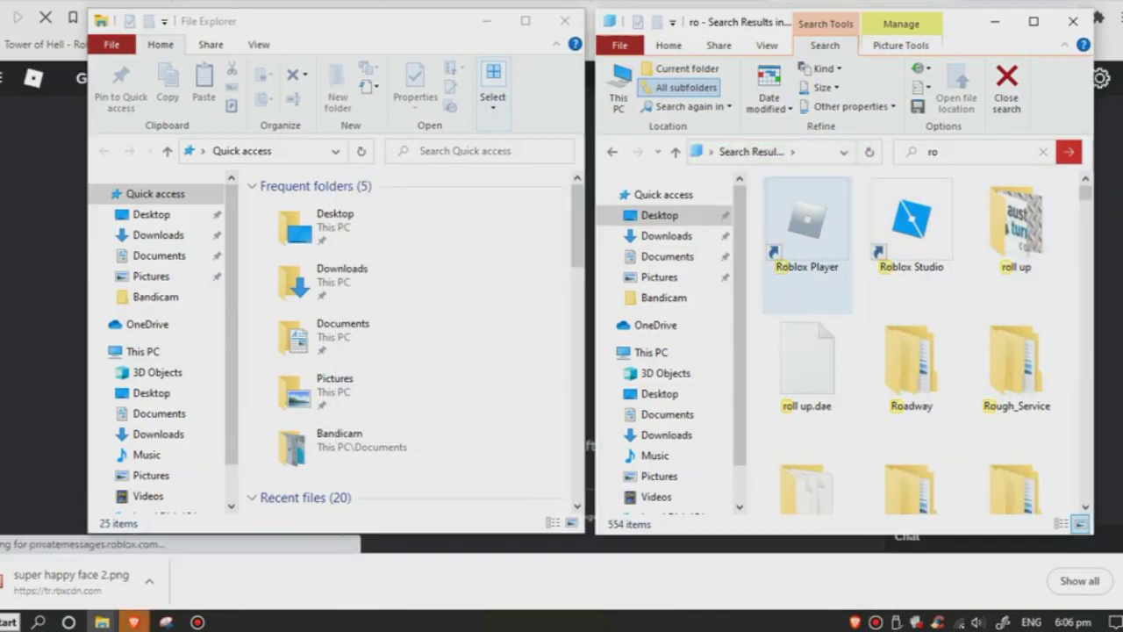
Step: Go to the Roblox Player shortcut's file location and open its content folder's textures subfolder
right_click(798, 246)
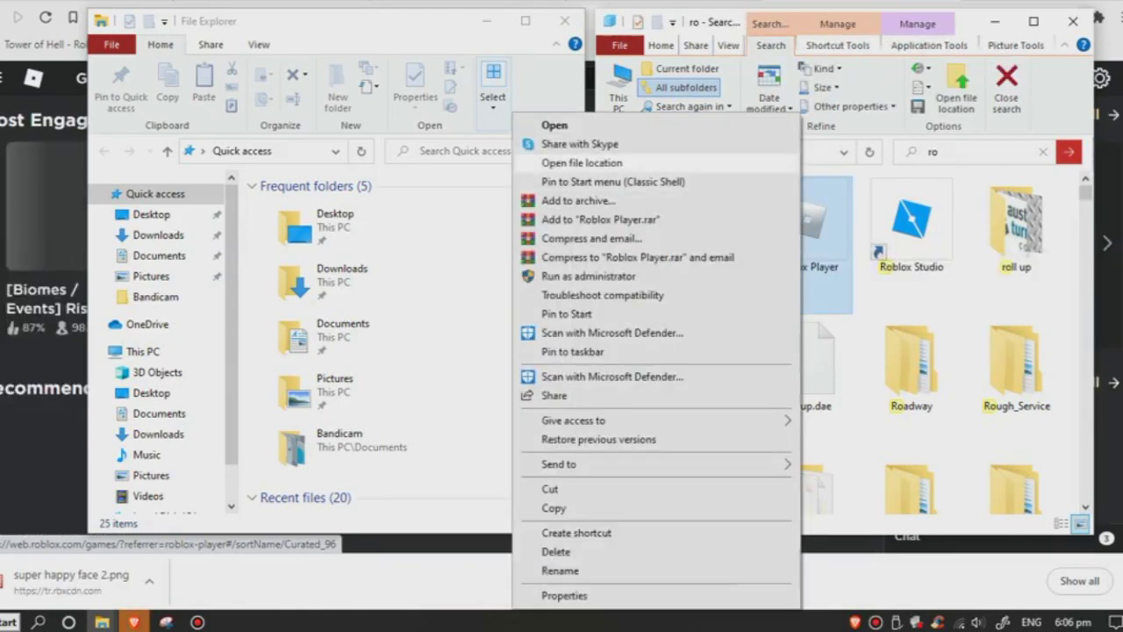
click(582, 163)
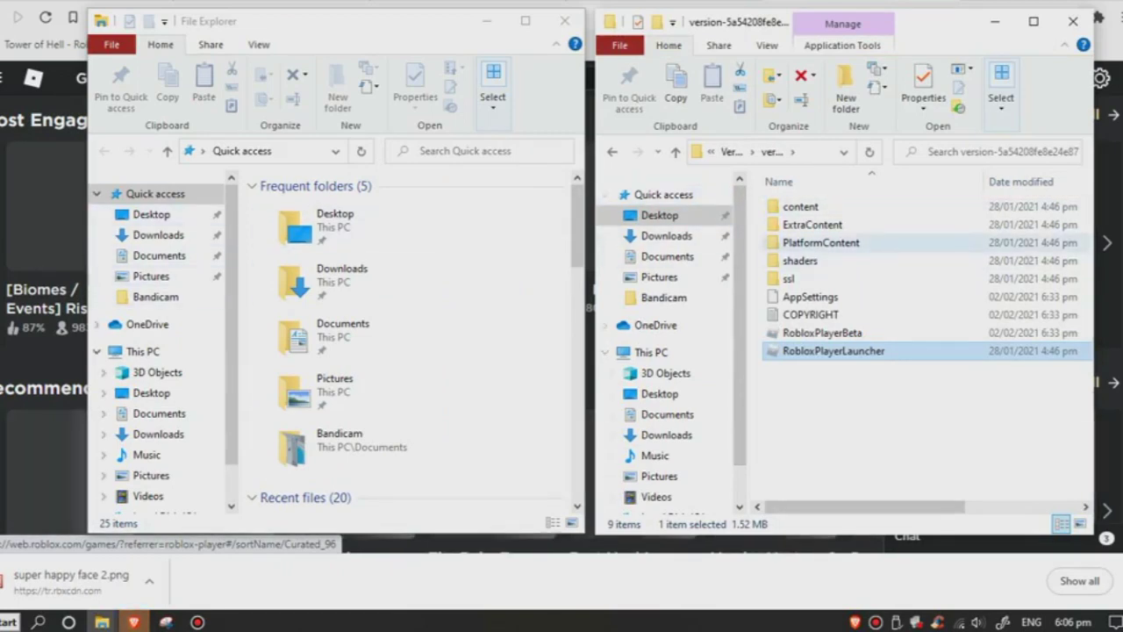
double_click(800, 206)
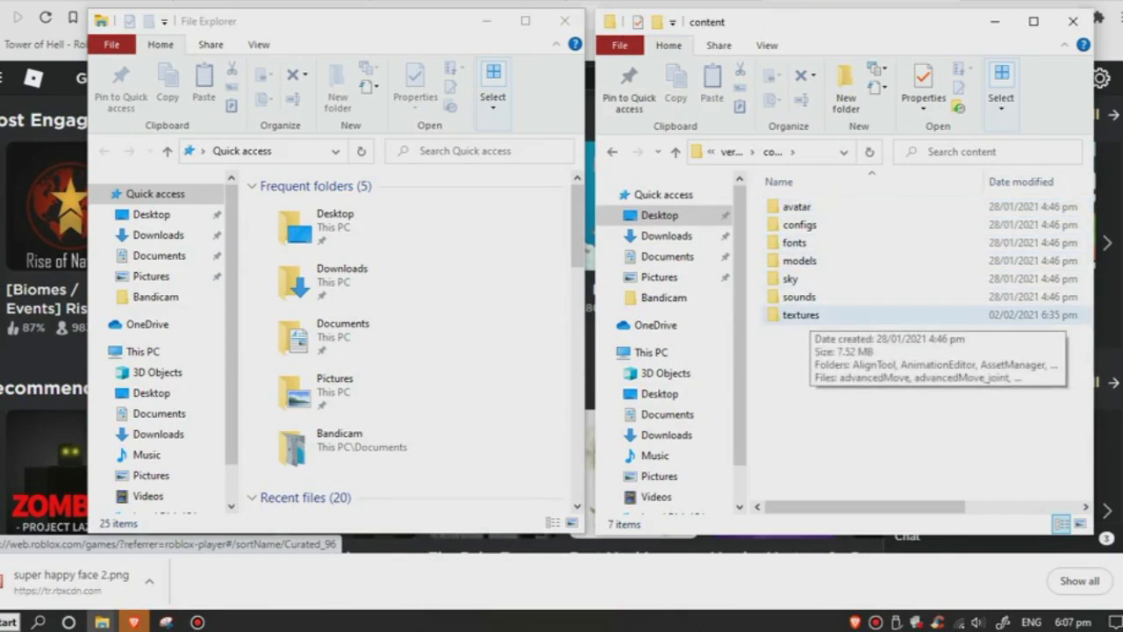
double_click(800, 314)
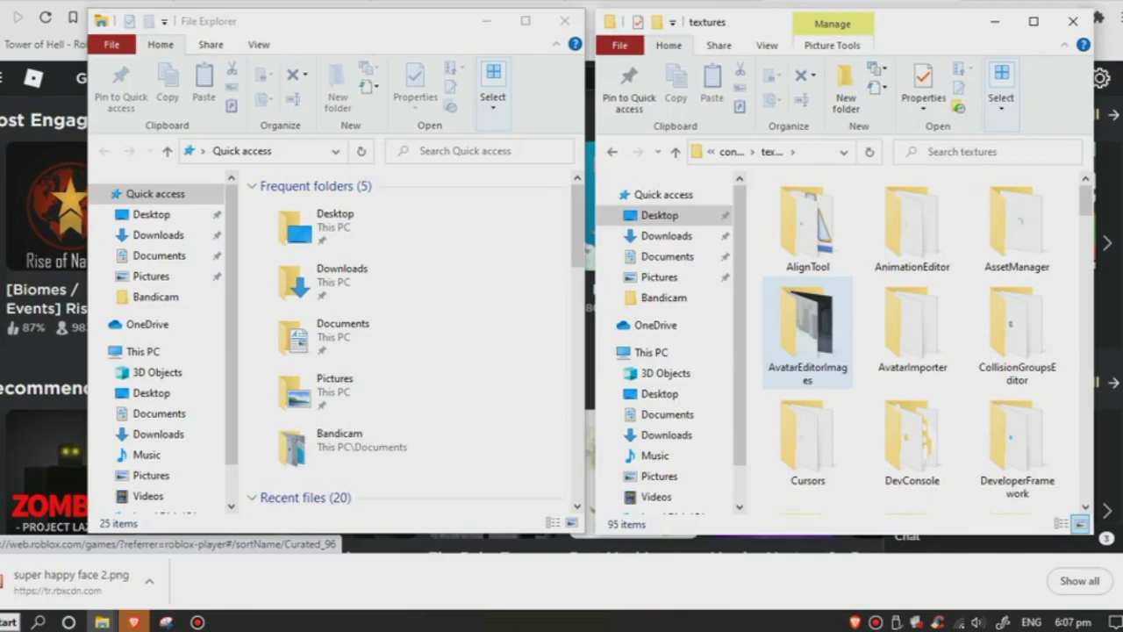
Step: Move the "super happy face 2" image from Documents into the textures folder, and minimize the Documents window
scroll(807, 333, down, 10)
scroll(808, 351, up, 3)
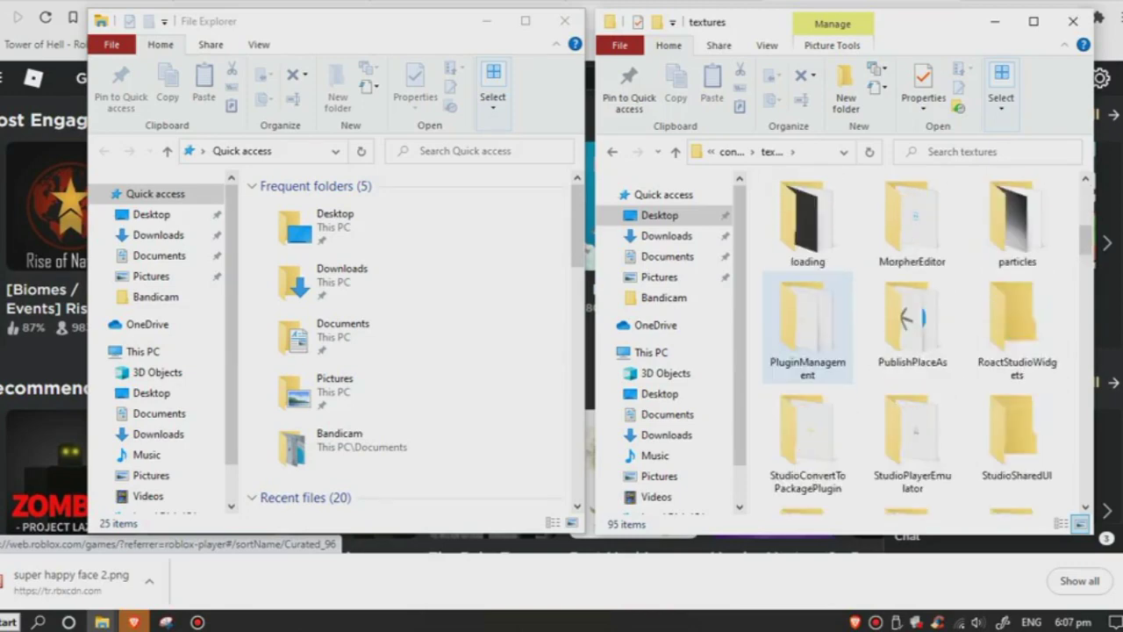
scroll(808, 351, down, 8)
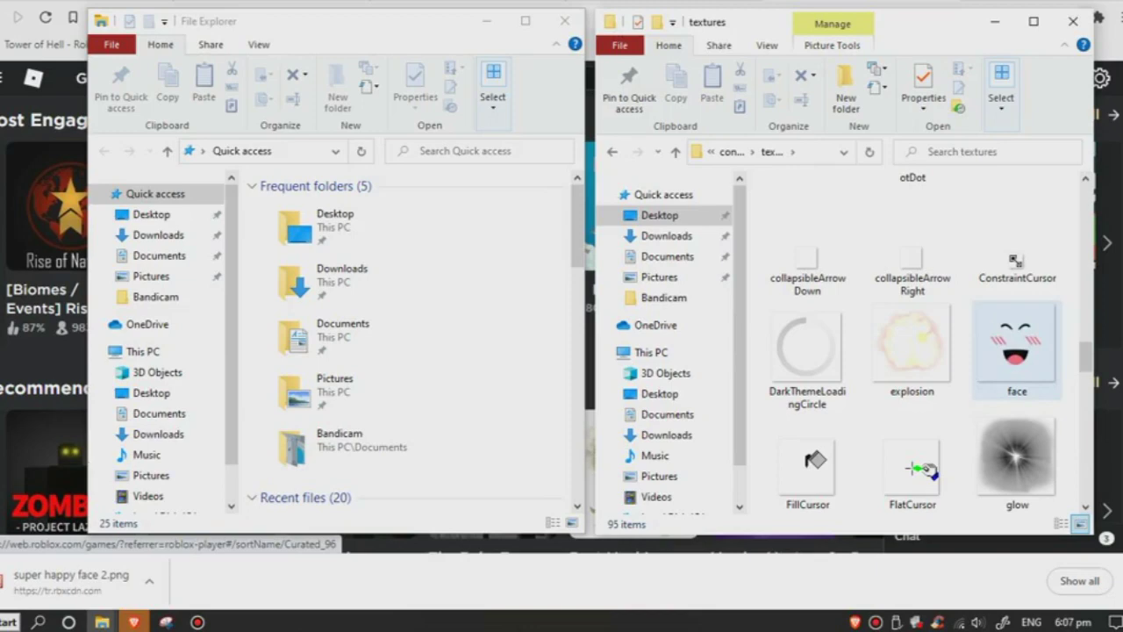
scroll(1016, 369, down, 10)
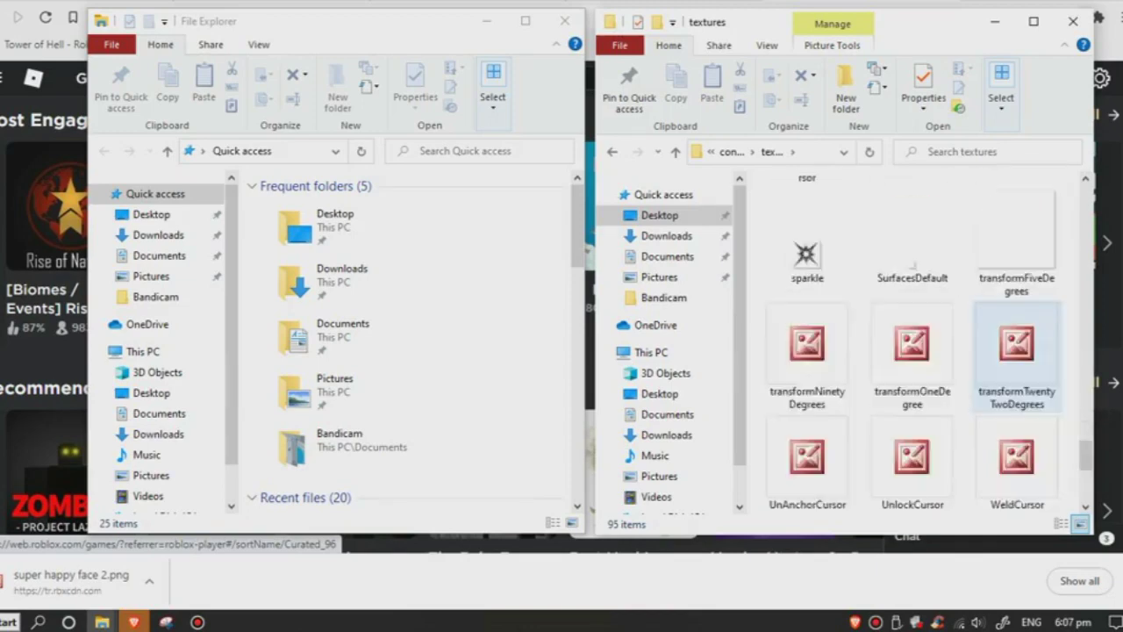
scroll(1017, 360, down, 2)
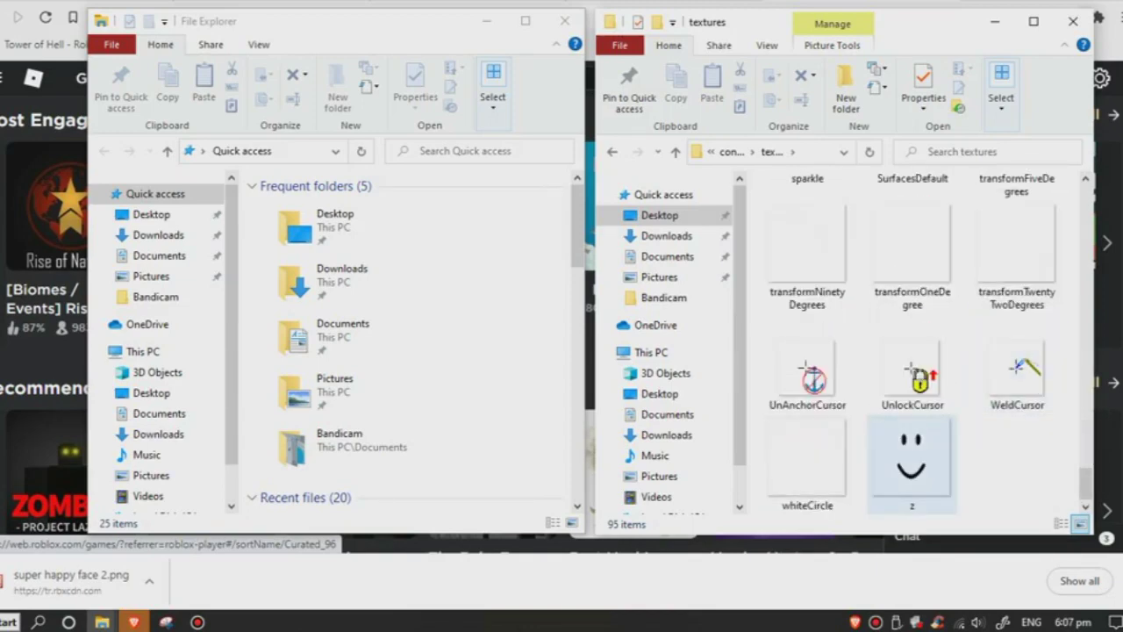
scroll(351, 334, down, 1)
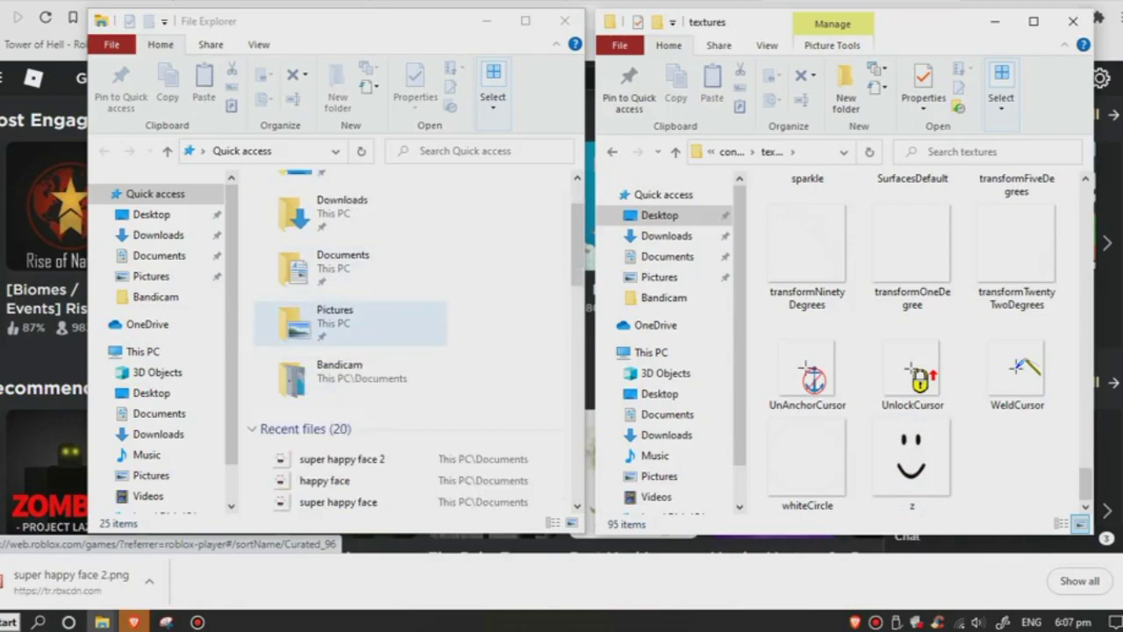
scroll(351, 322, up, 1)
click(158, 255)
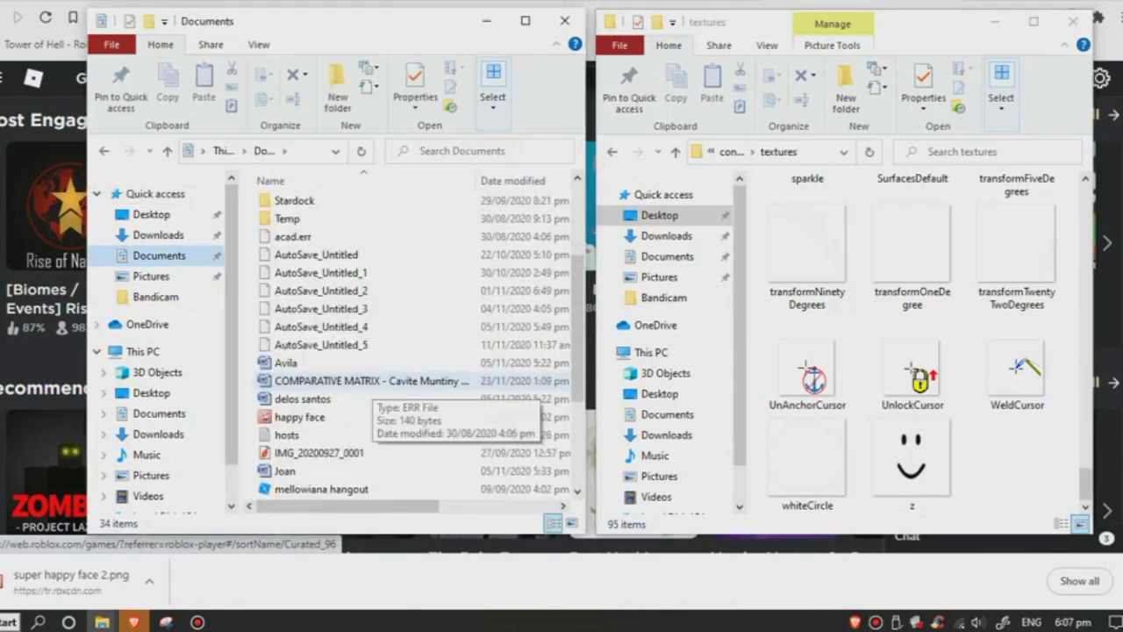
scroll(369, 386, down, 3)
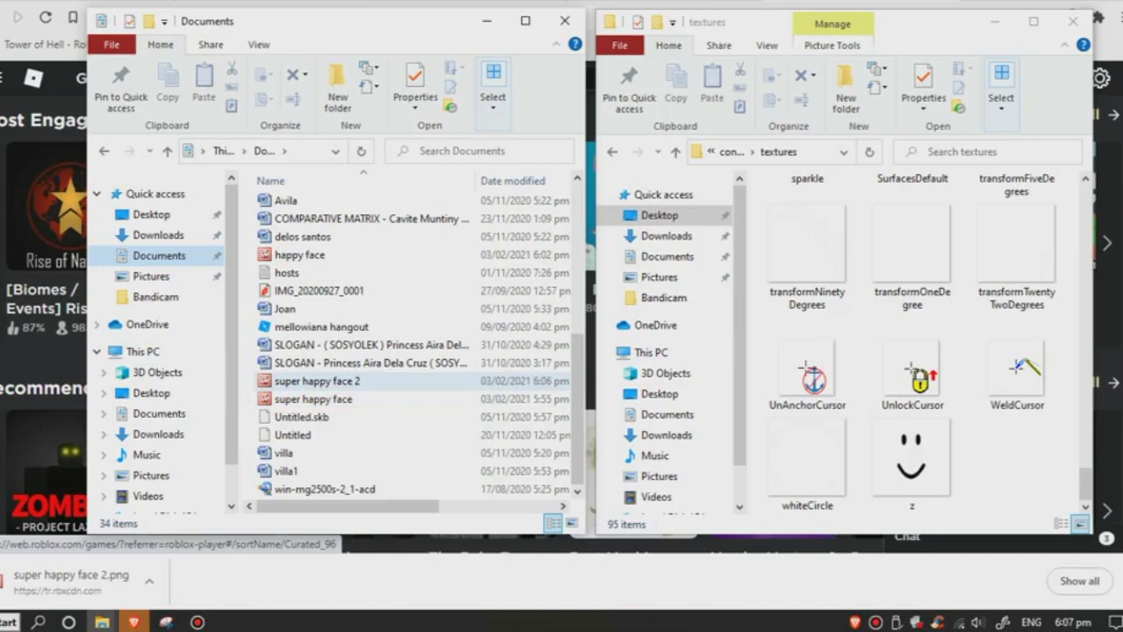
drag(349, 386, 1027, 487)
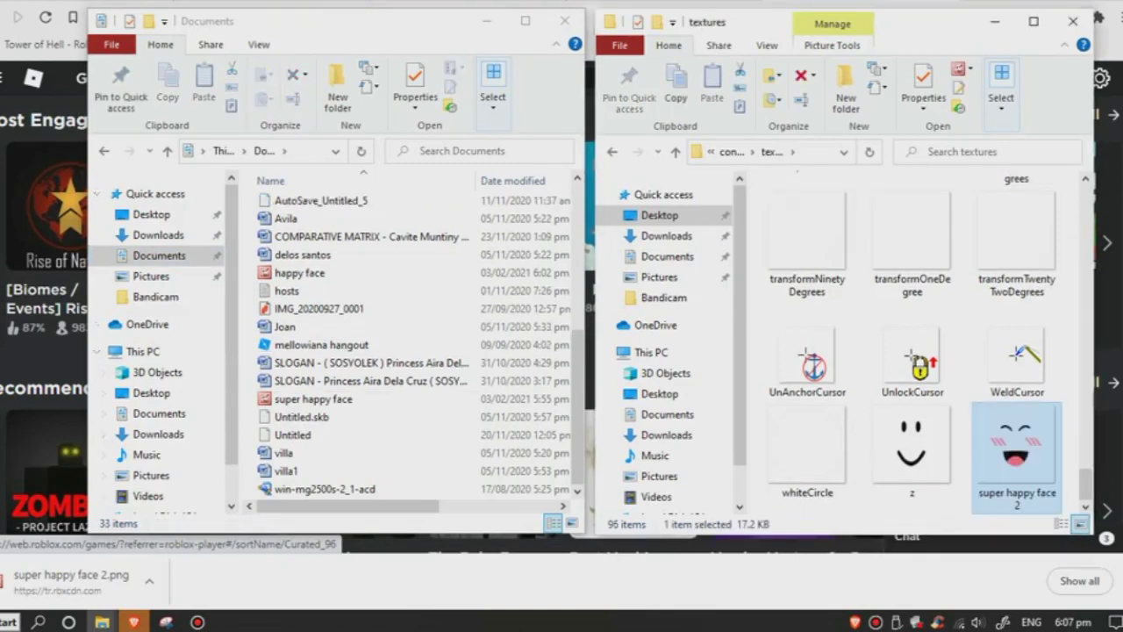
click(486, 20)
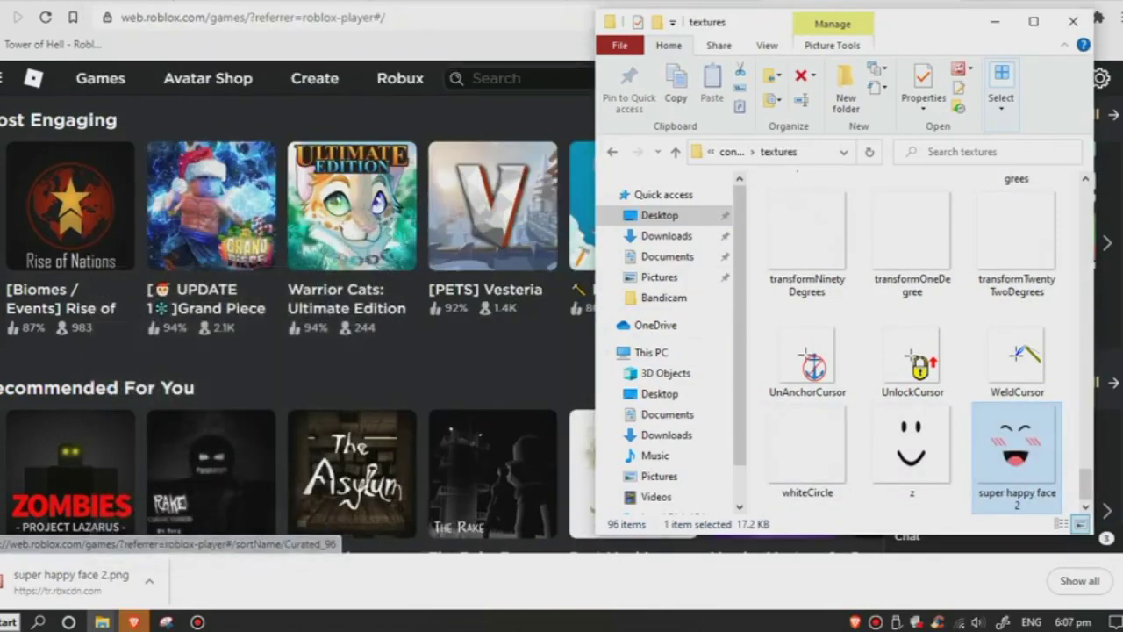
Step: Rename the "super happy face 2" image in the textures folder to "face", accepting the suggested "face (2)" name
drag(906, 30, 615, 31)
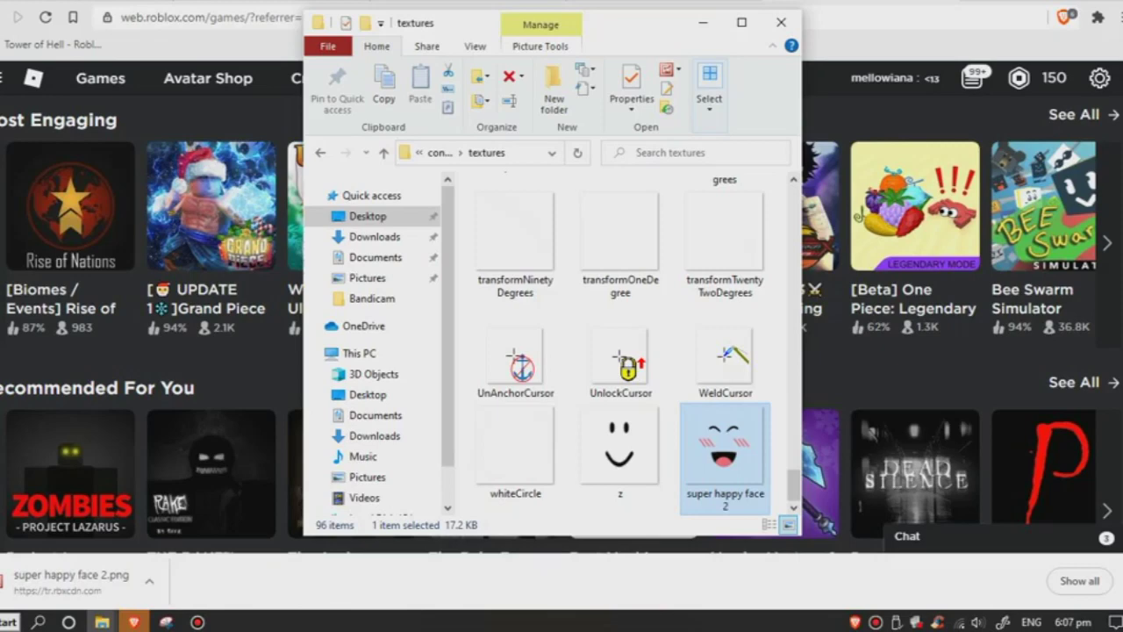
right_click(725, 456)
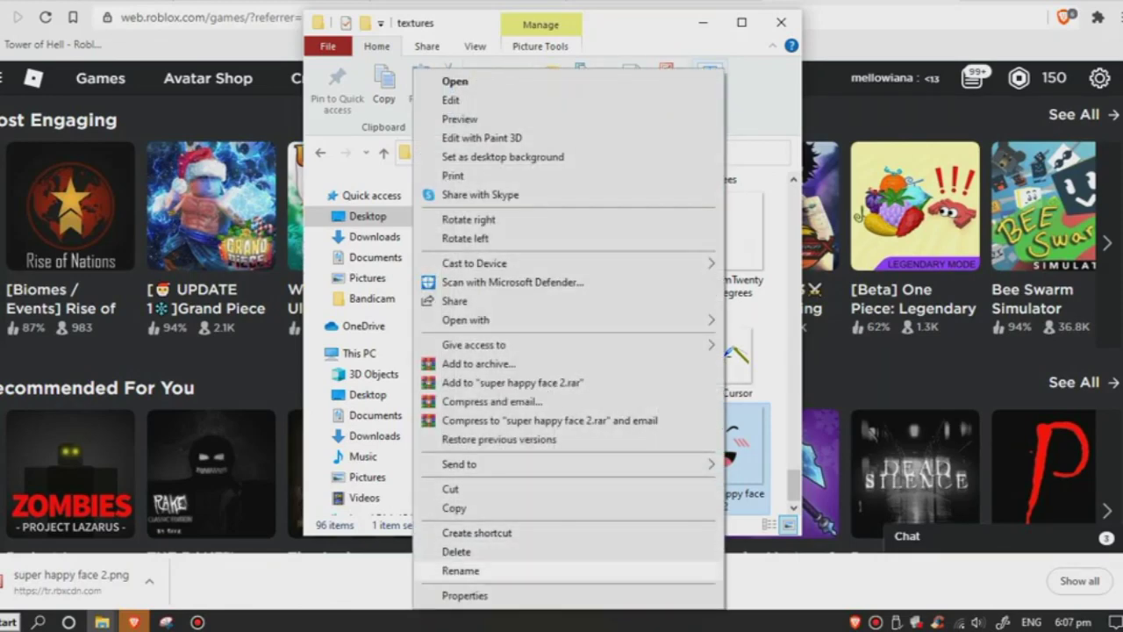
click(461, 571)
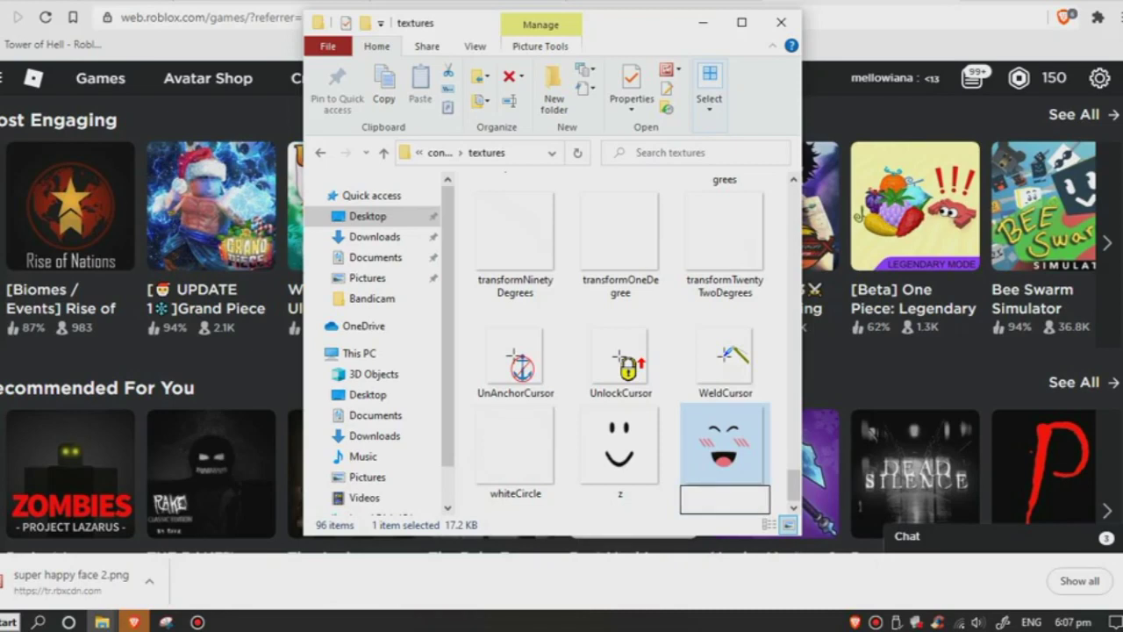
key(Return)
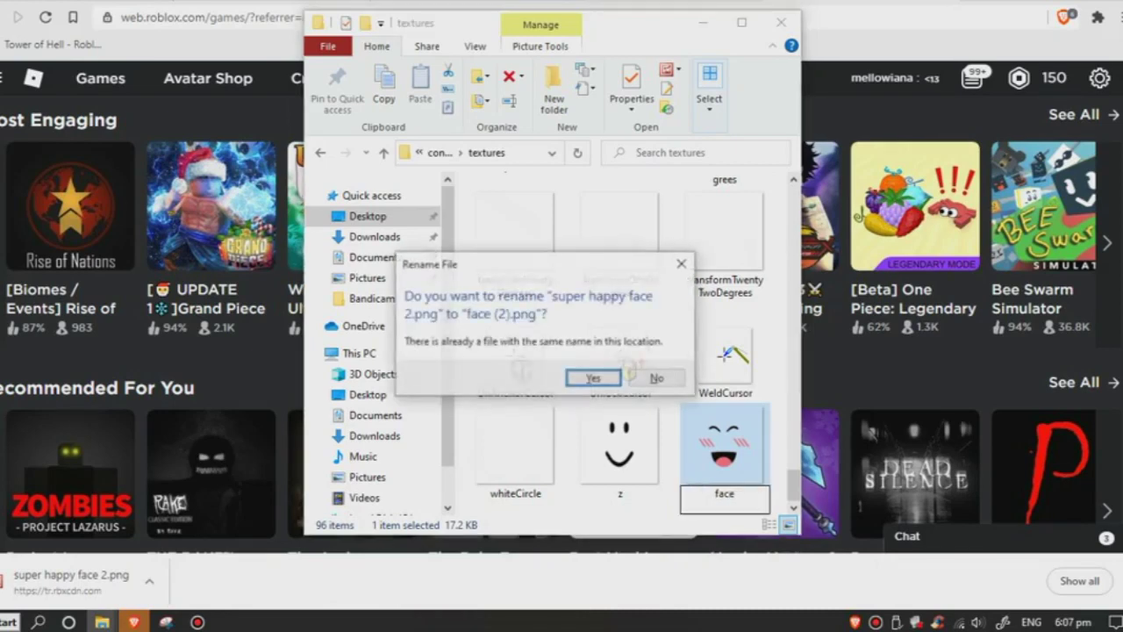
key(Return)
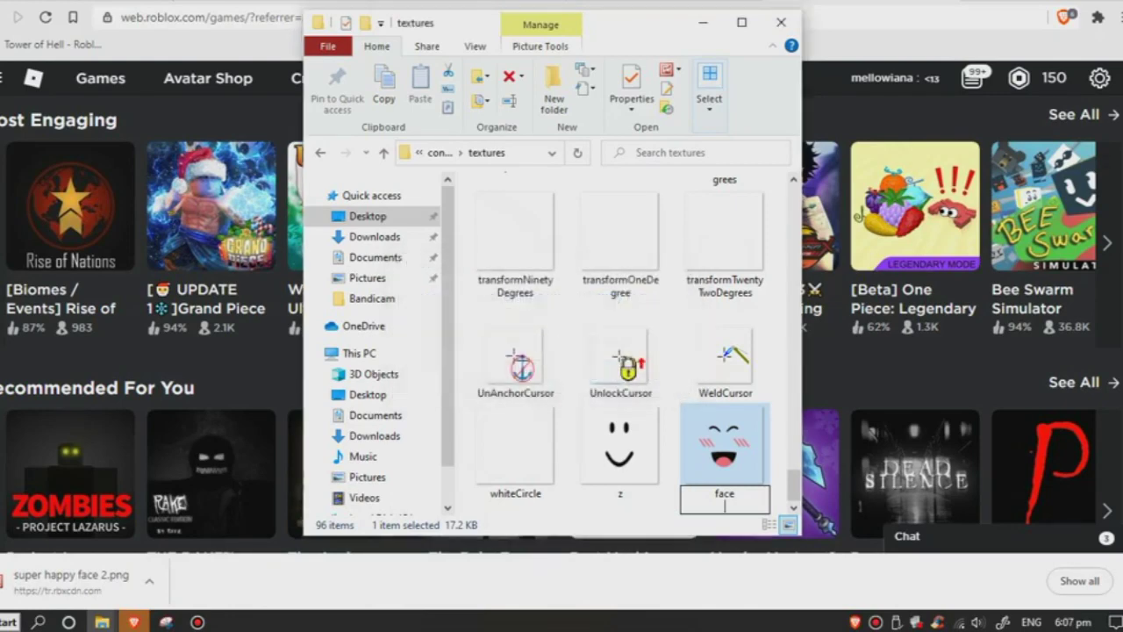
Step: Check the renamed face image among the textures files and close the File Explorer window
scroll(724, 377, down, 3)
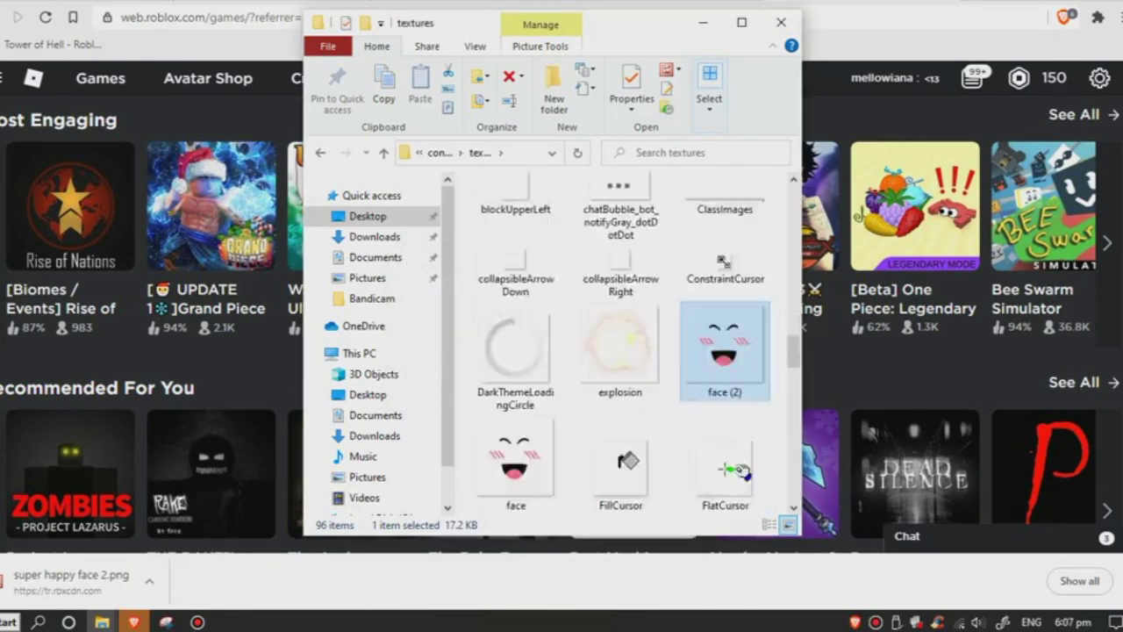
scroll(724, 377, up, 3)
scroll(620, 351, down, 2)
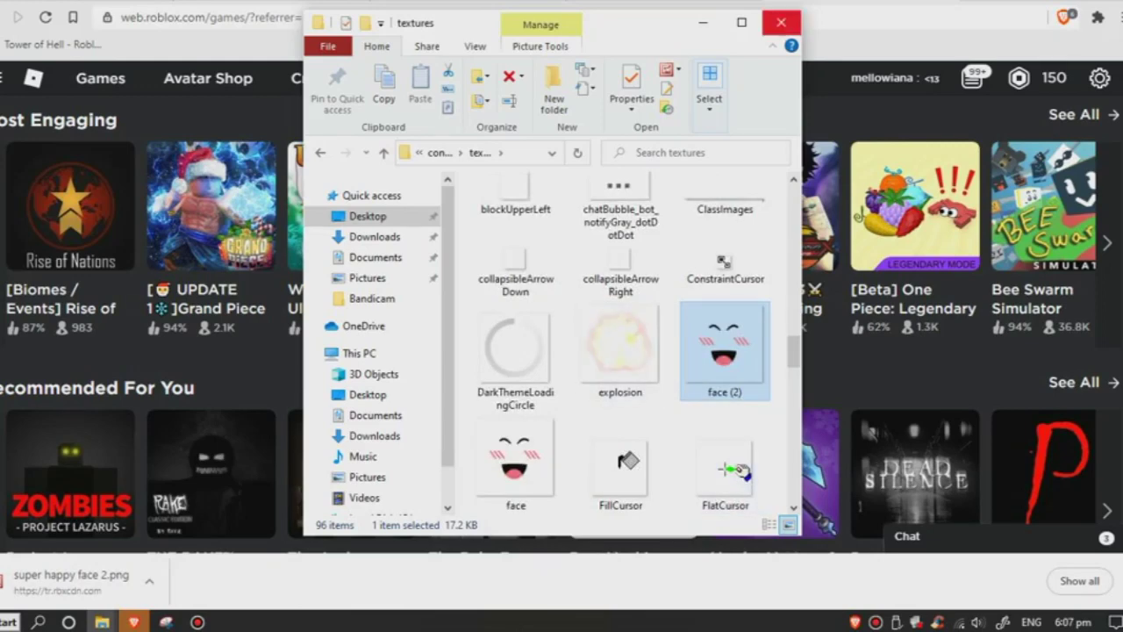
click(780, 22)
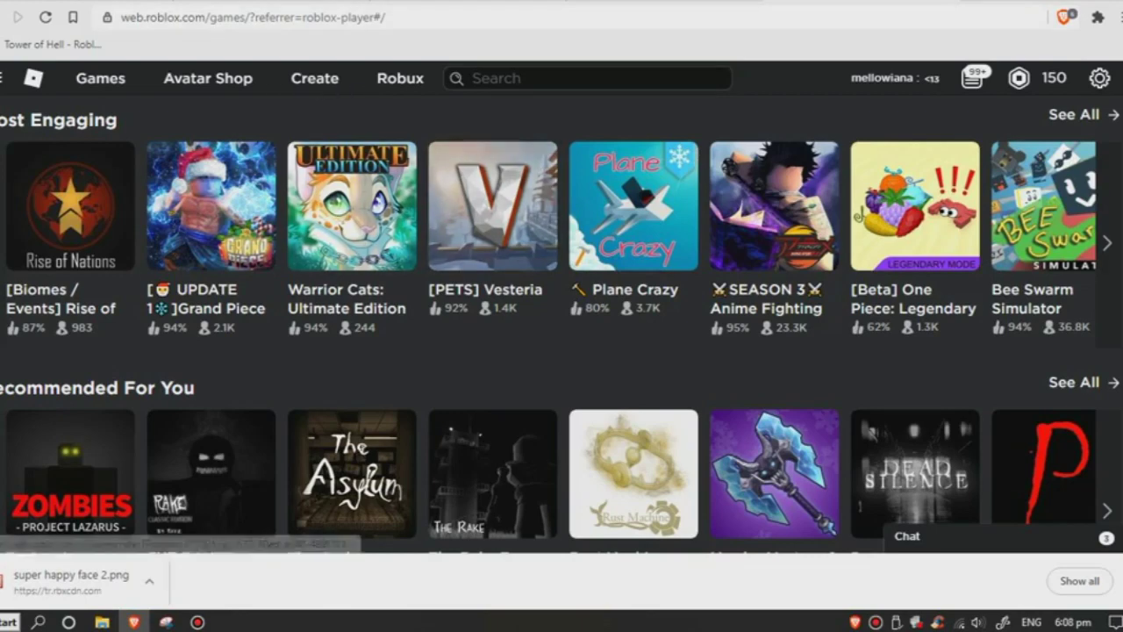
Step: Open the Avatar Editor and take the Smiling Girl face off the avatar
click(2, 78)
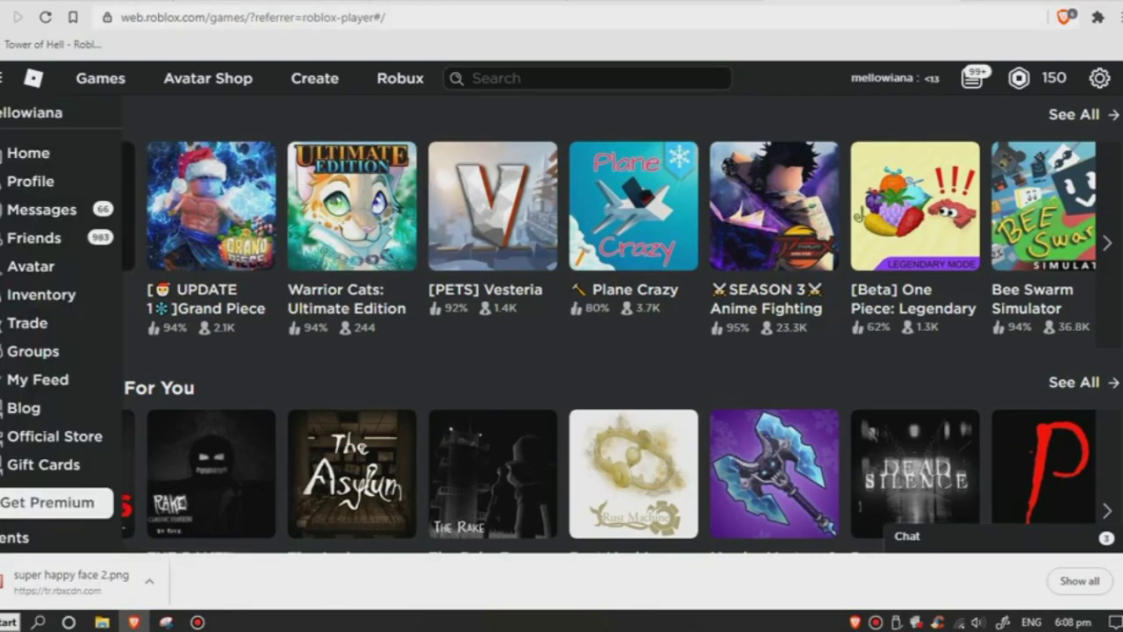
click(31, 265)
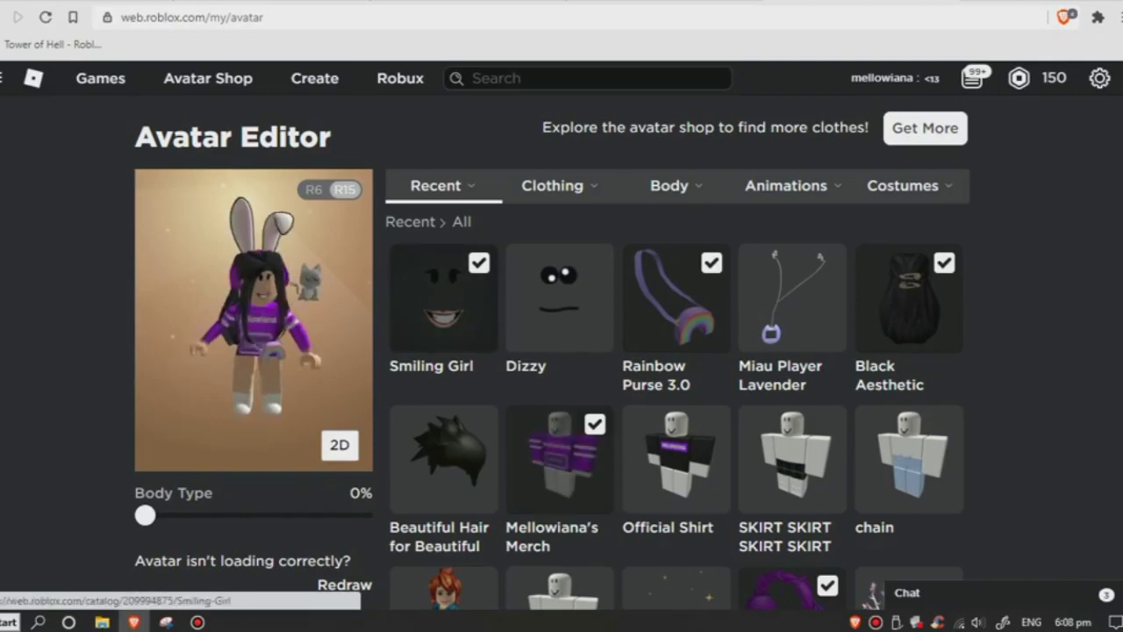
click(443, 298)
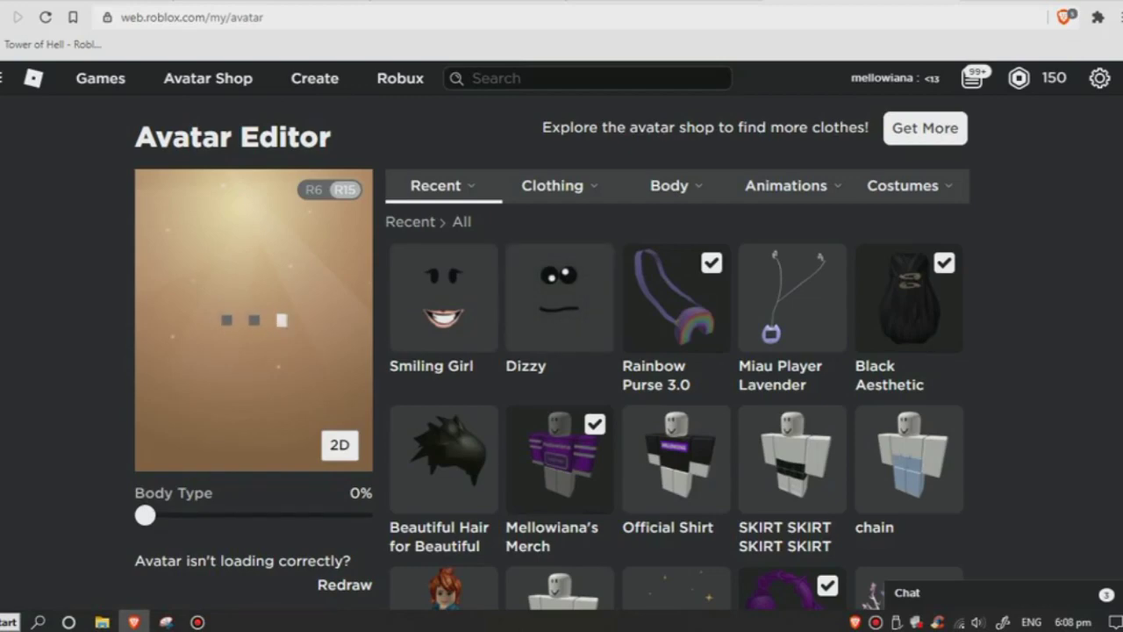
scroll(558, 298, down, 7)
scroll(559, 299, up, 7)
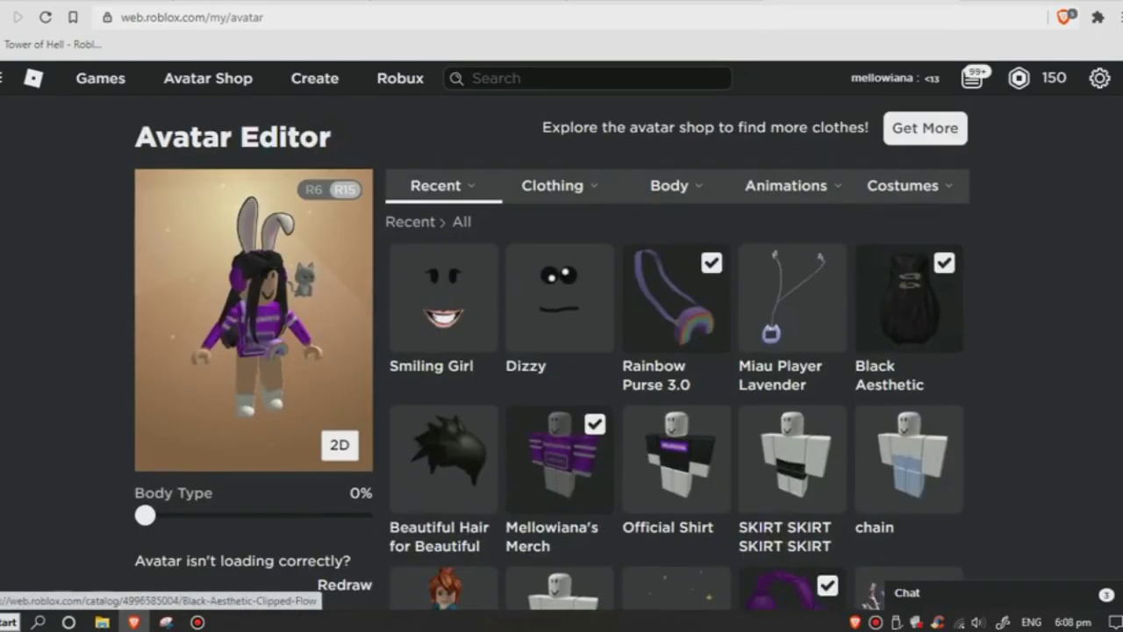
Step: Inspect the avatar's default face up close in the 3D preview
drag(289, 307, 253, 307)
scroll(254, 320, up, 5)
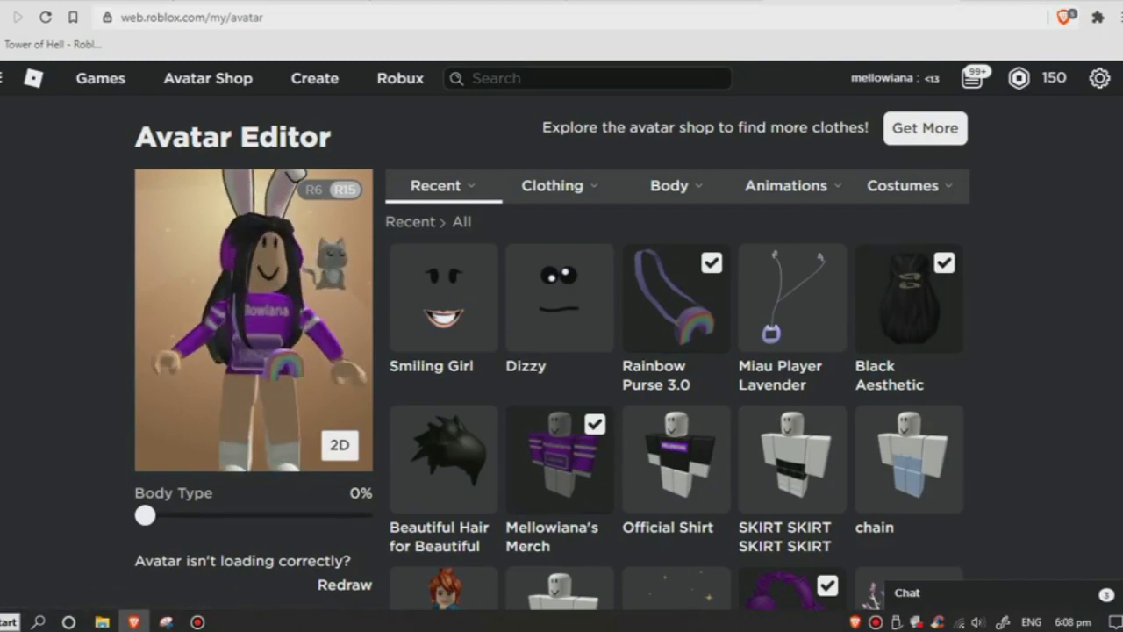
scroll(278, 298, down, 5)
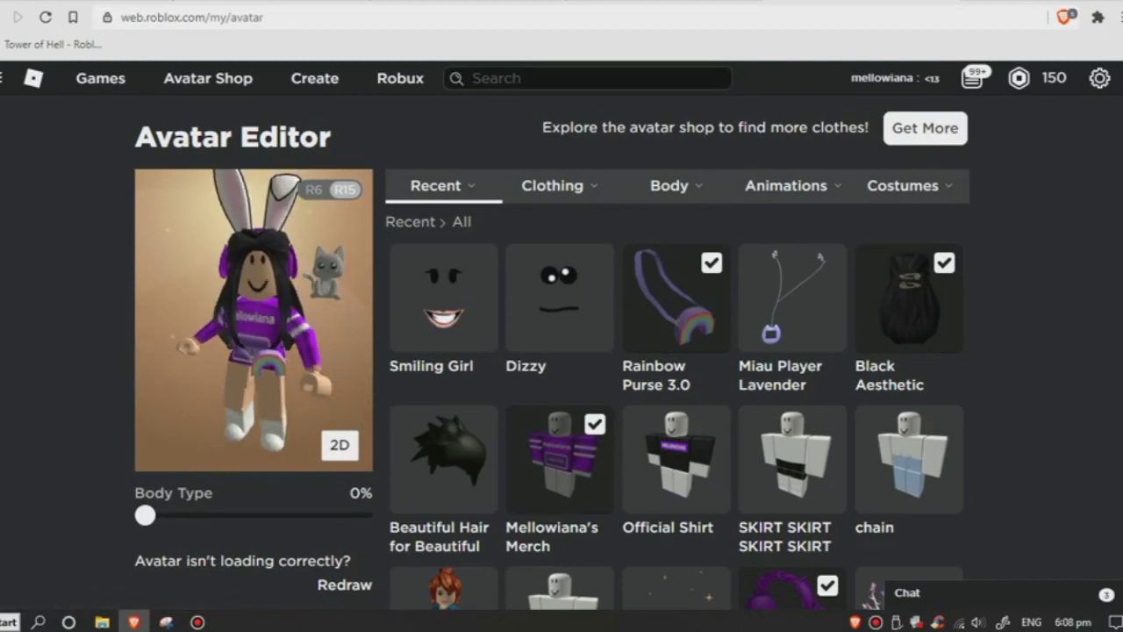
right_click(277, 298)
key(Escape)
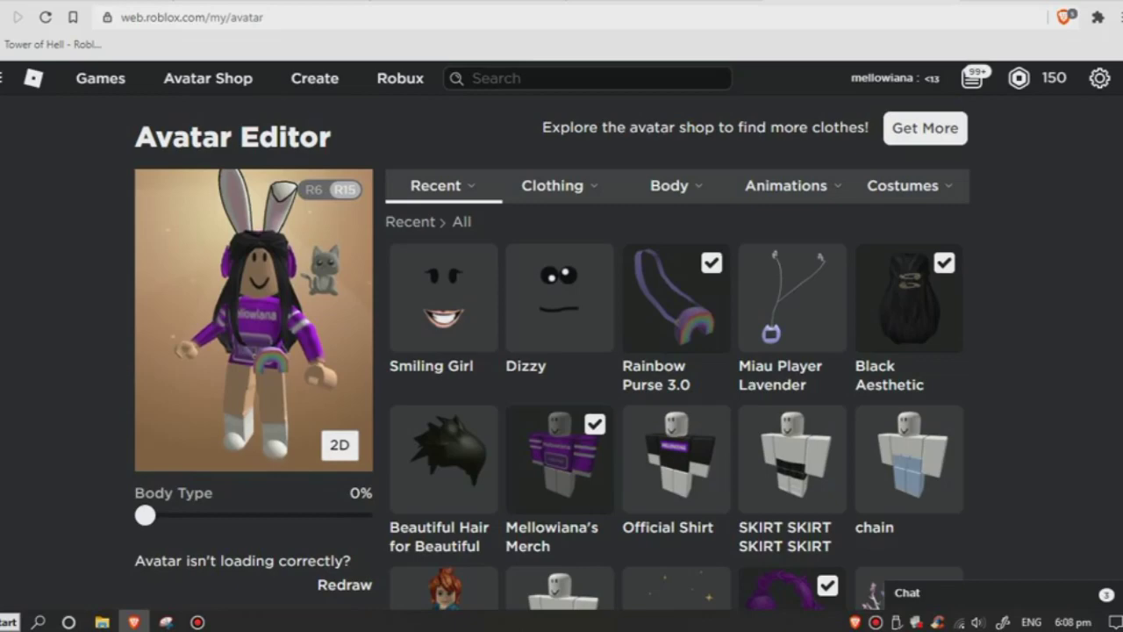
Step: Go to the Roblox home page, open Tower of Hell from Continue Playing and launch the game
click(3, 78)
click(33, 78)
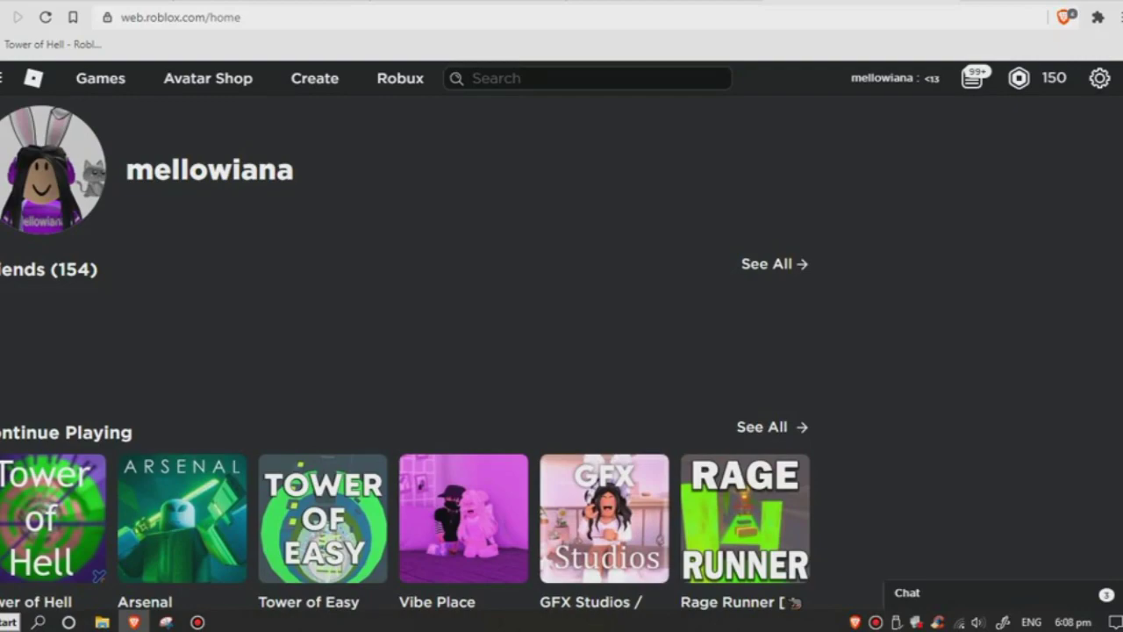
scroll(406, 351, down, 2)
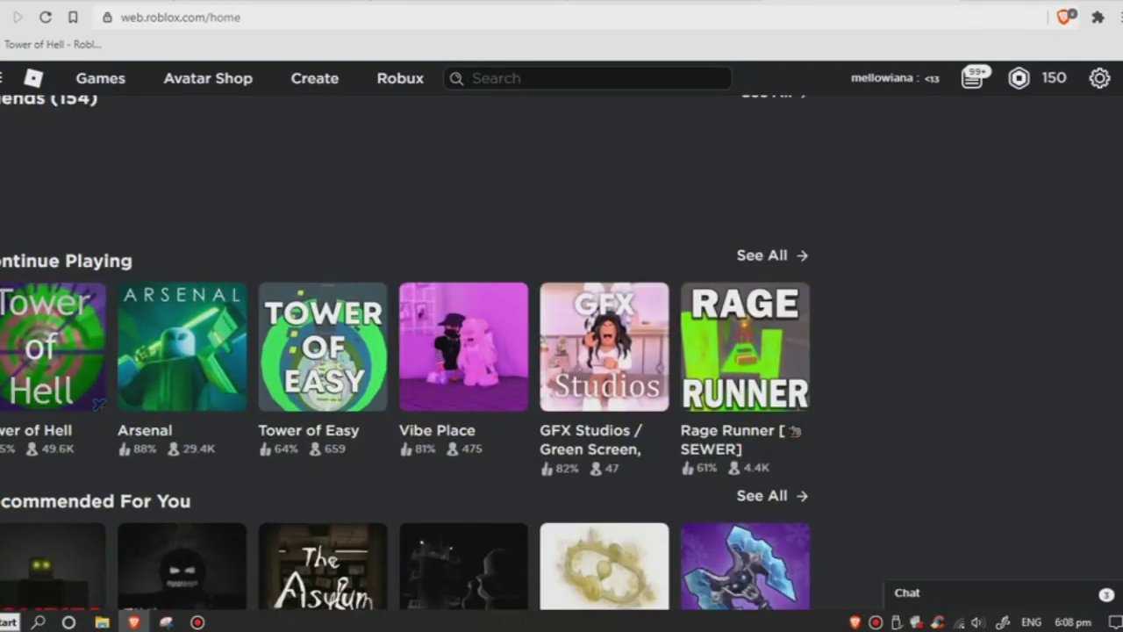
scroll(406, 351, up, 2)
scroll(405, 351, down, 6)
scroll(405, 350, up, 7)
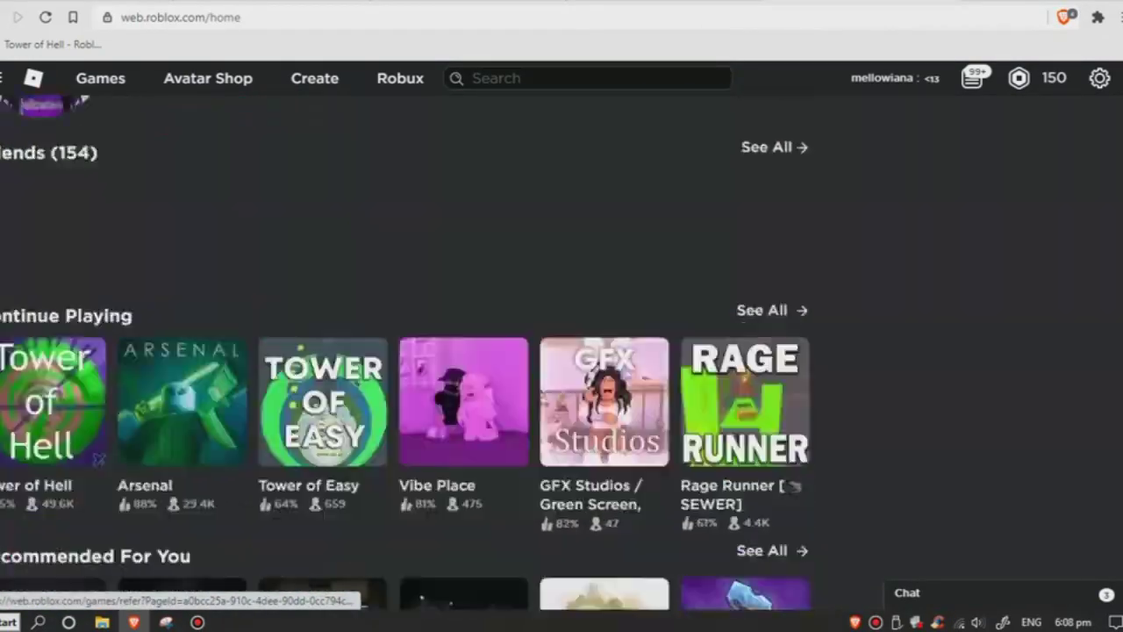
scroll(405, 351, down, 2)
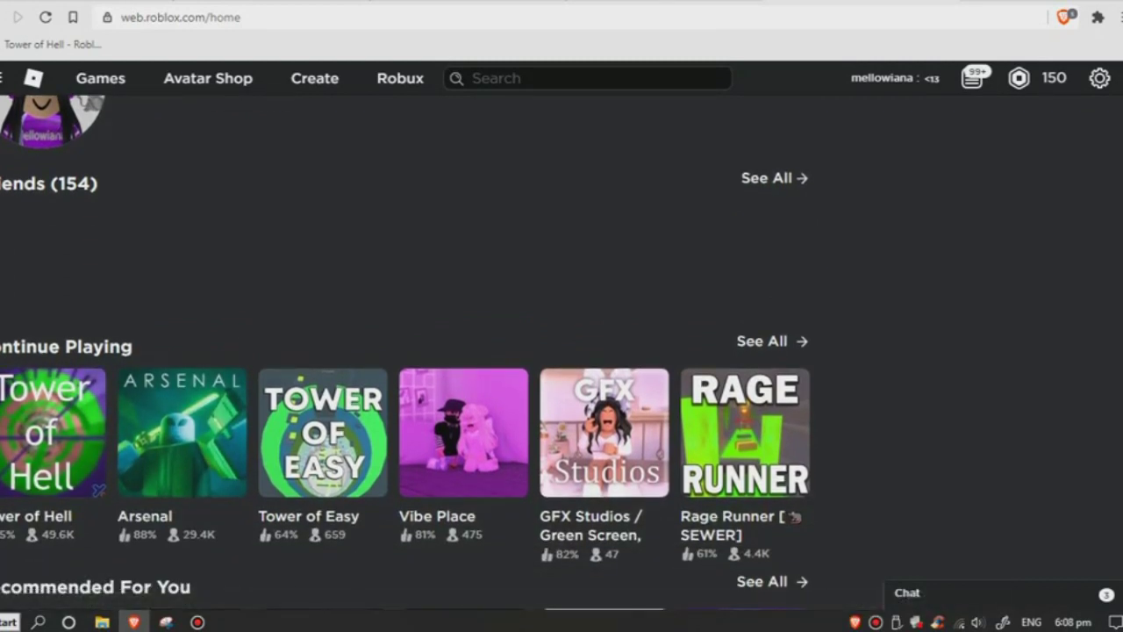
scroll(405, 351, up, 1)
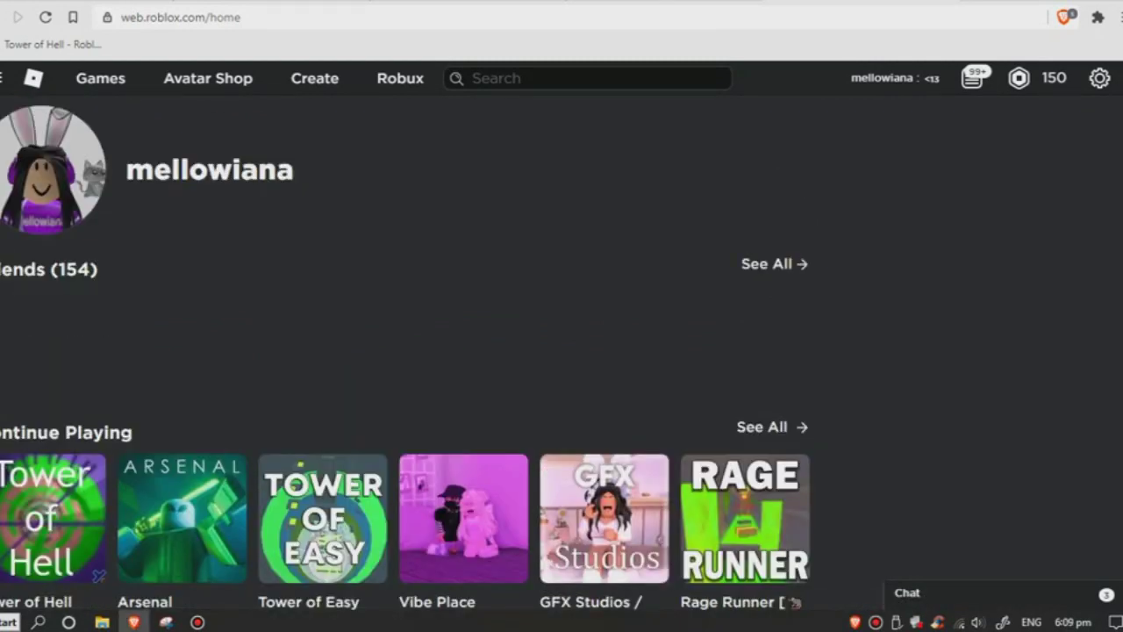
scroll(405, 351, down, 1)
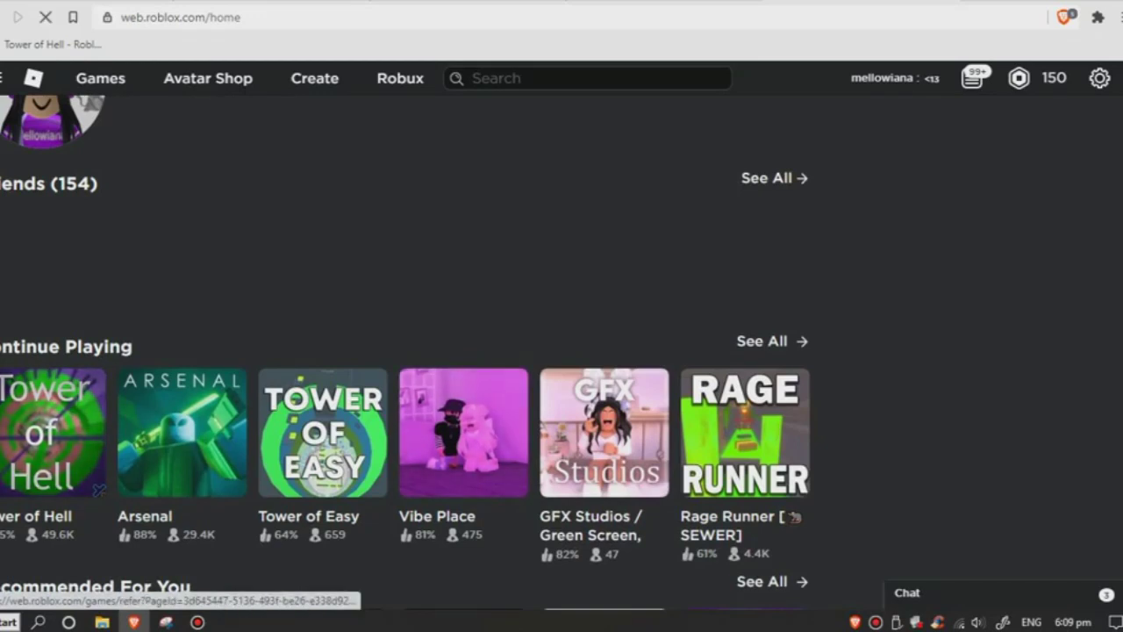
click(52, 430)
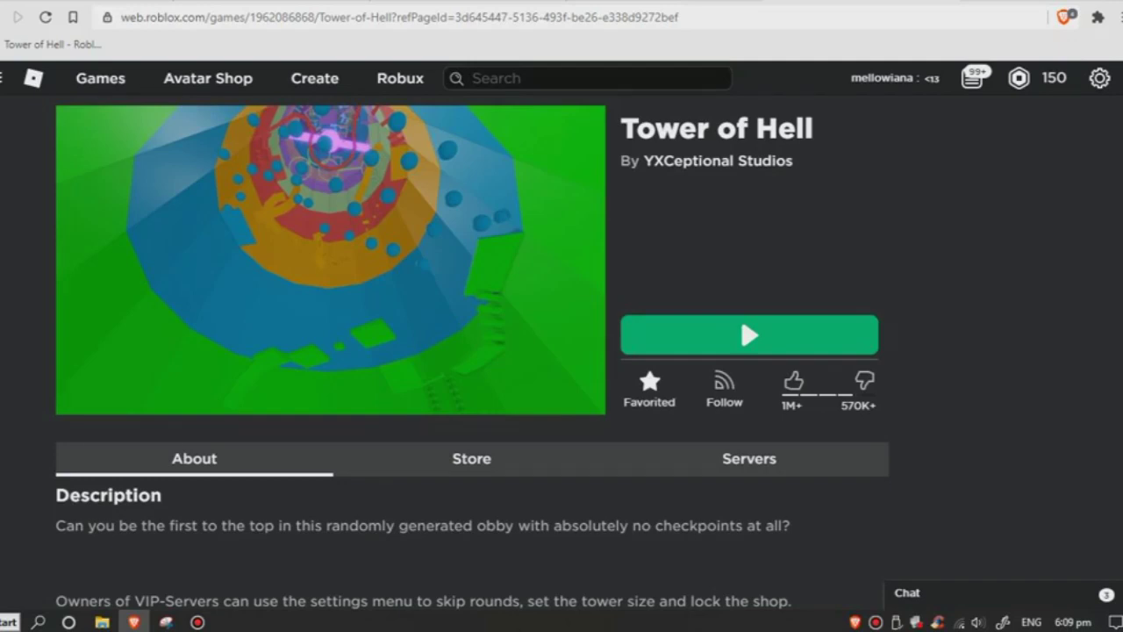
key(Return)
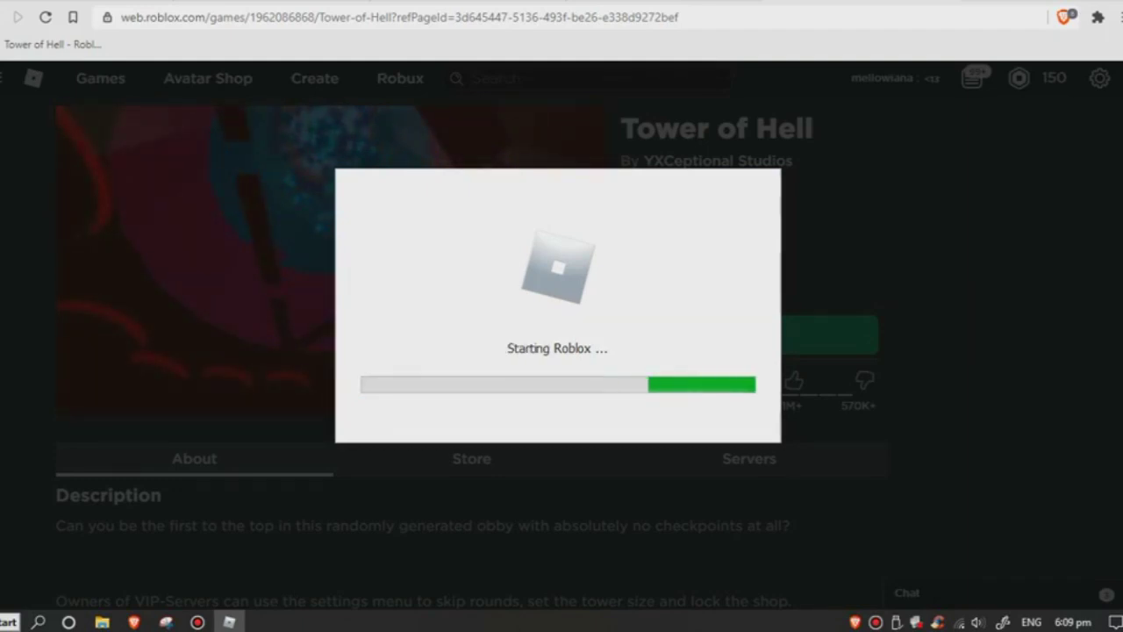
key(Escape)
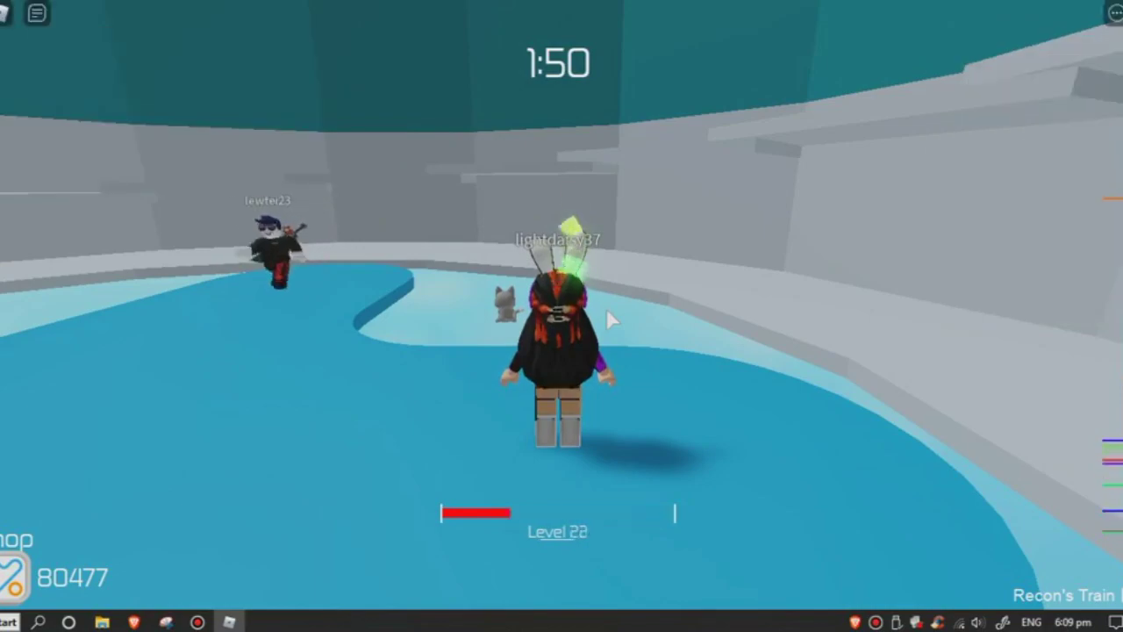
Step: Walk and jump the avatar around the Tower of Hell lobby, turning it towards the camera to examine its face
key(s)
key(a)
key(s)
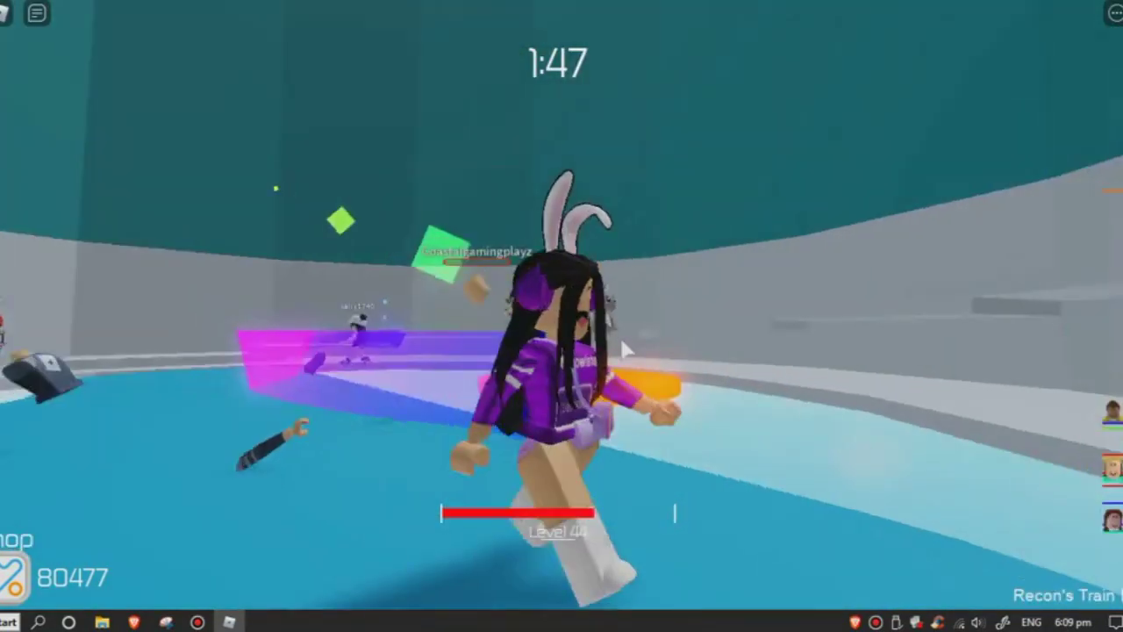
key(w)
key(space)
key(d)
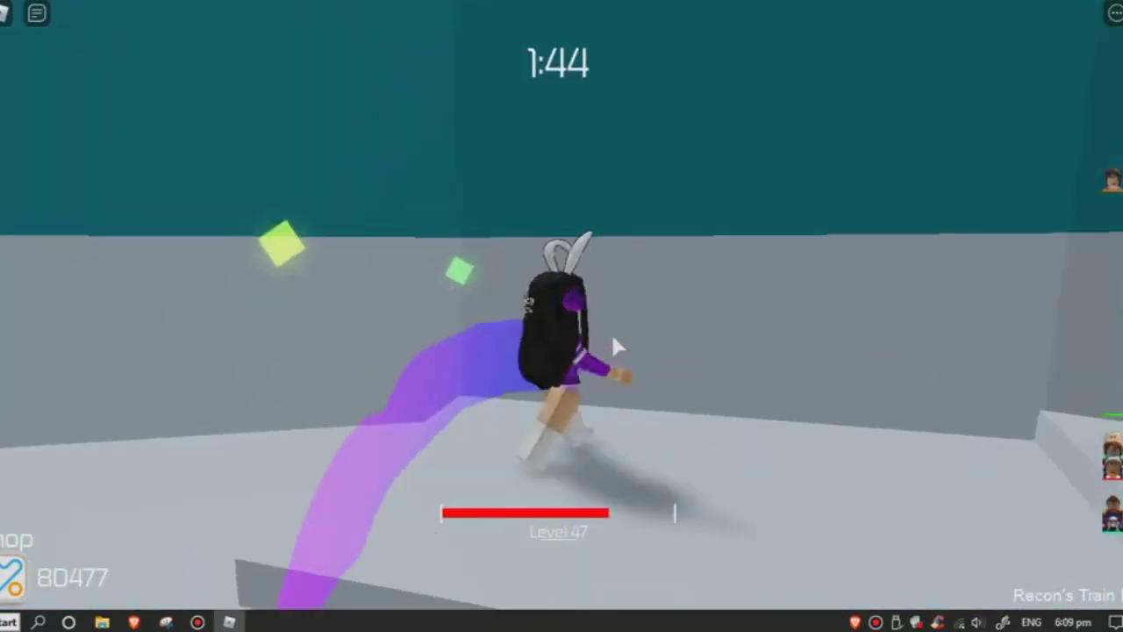
key(s)
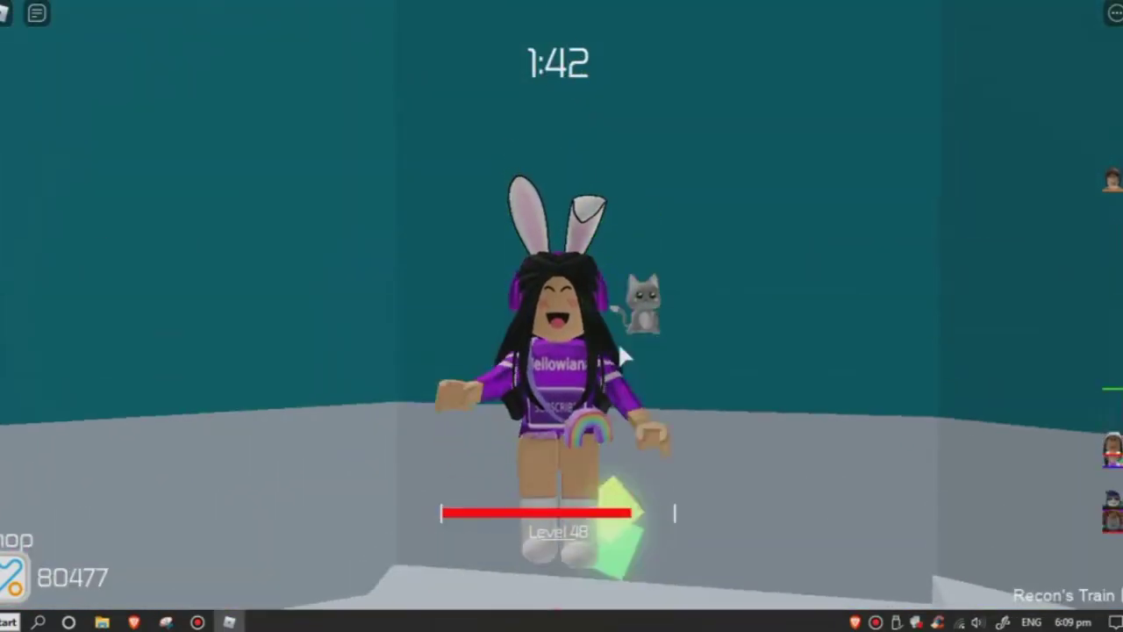
key(d)
key(s)
key(space)
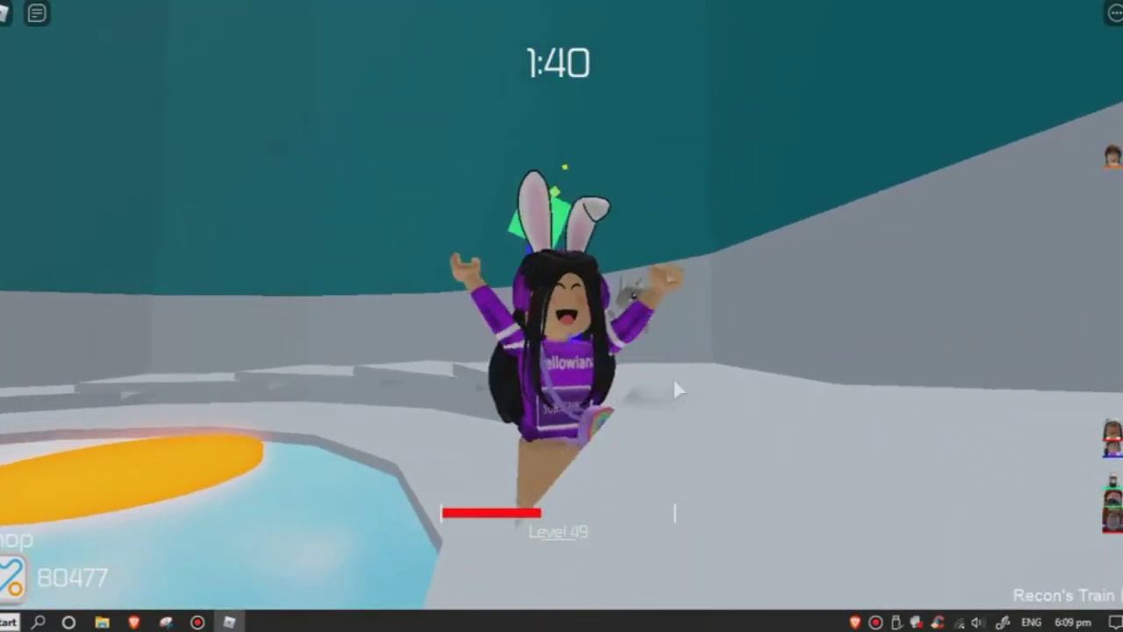
key(a)
key(w)
key(space)
key(s)
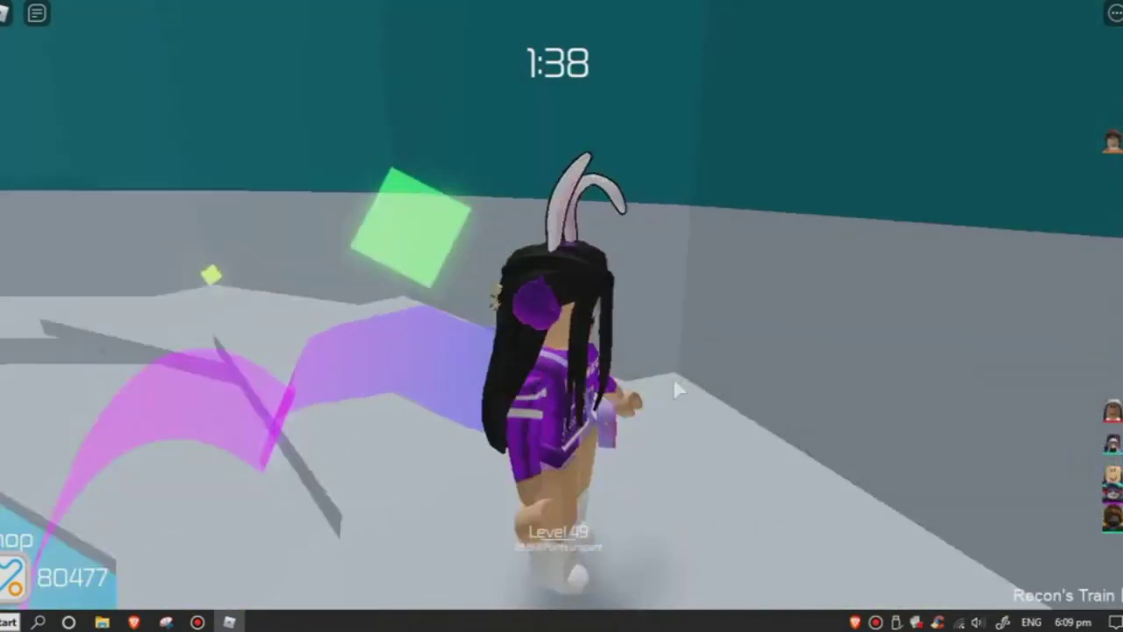
key(s)
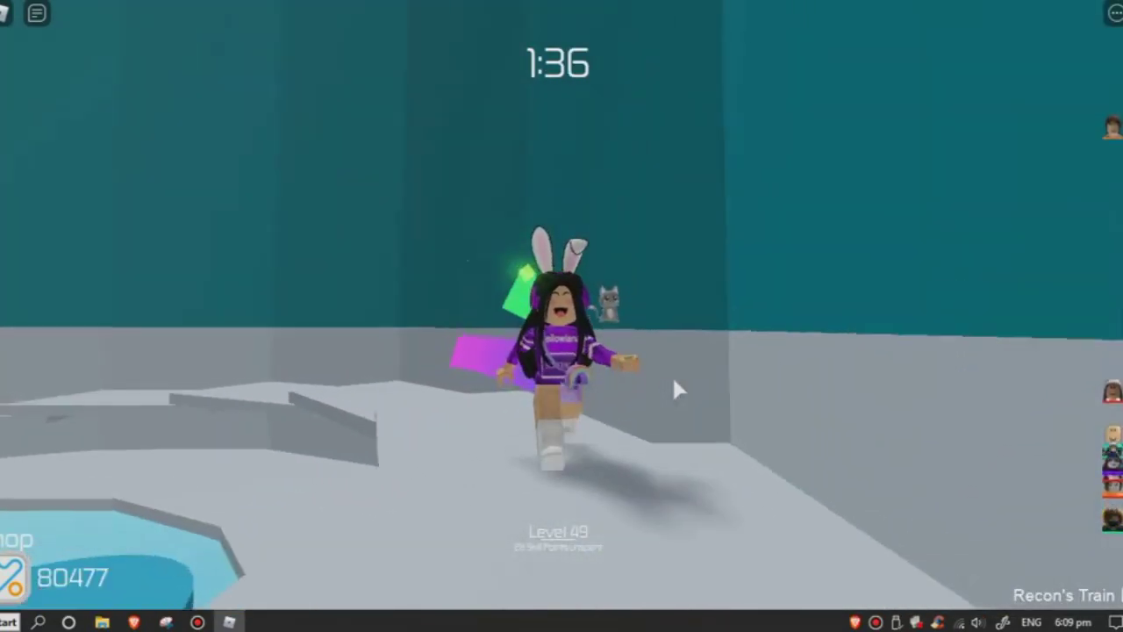
key(s)
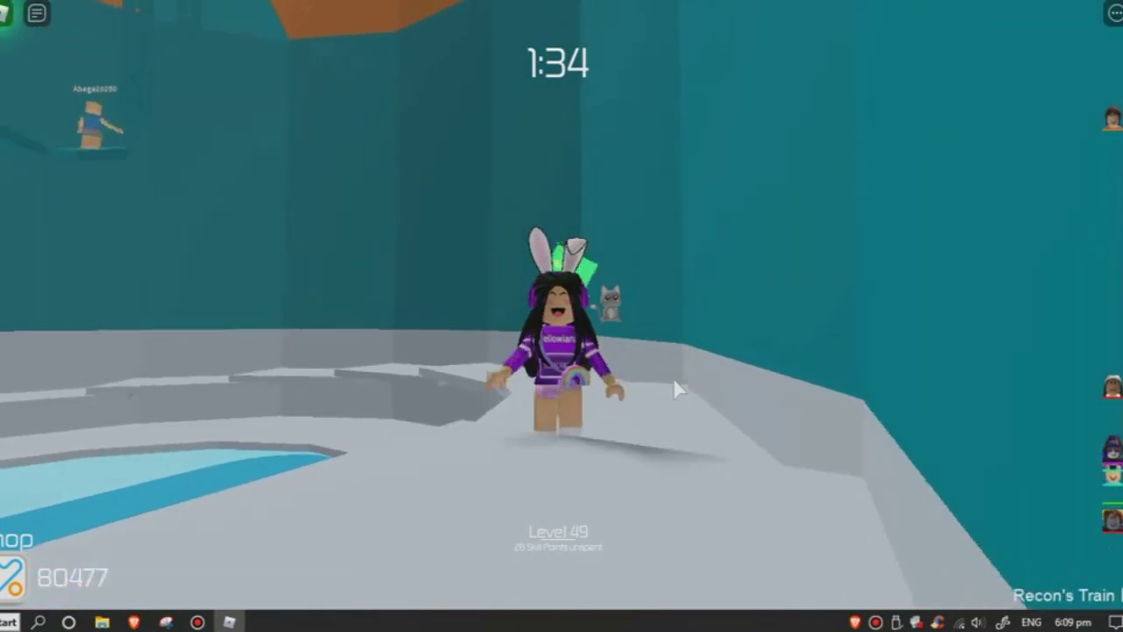
click(675, 383)
key(s)
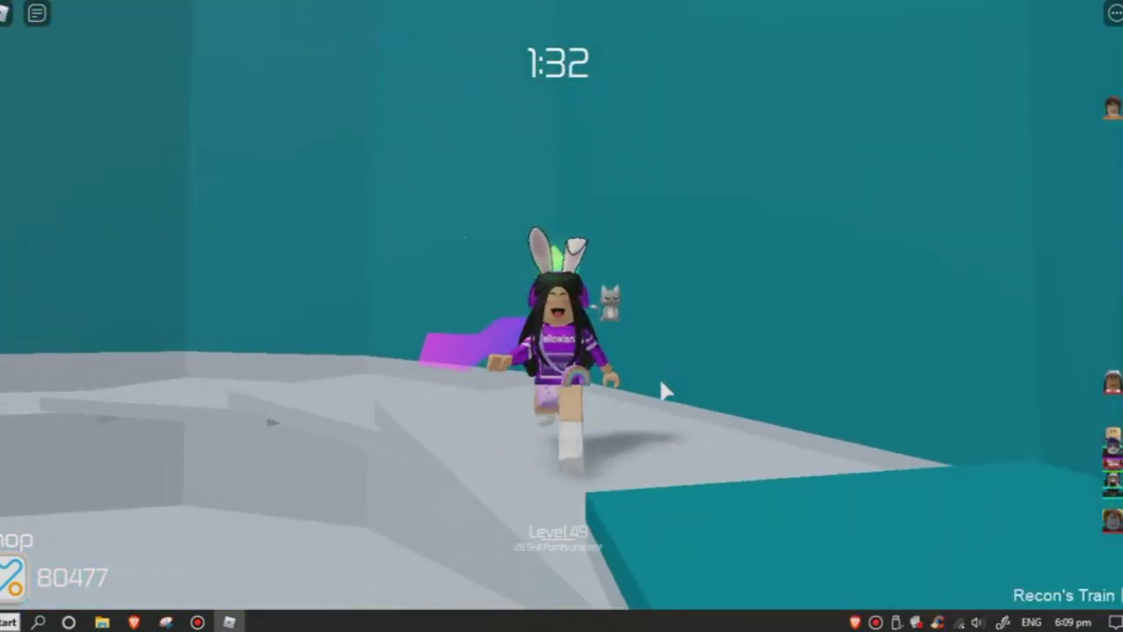
key(s)
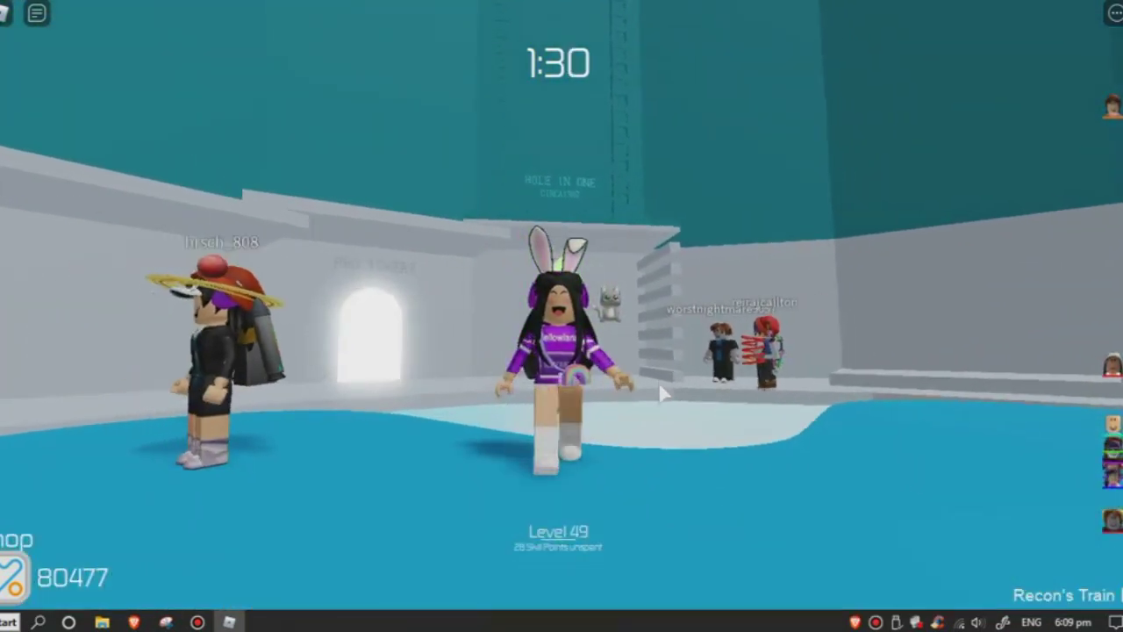
key(s)
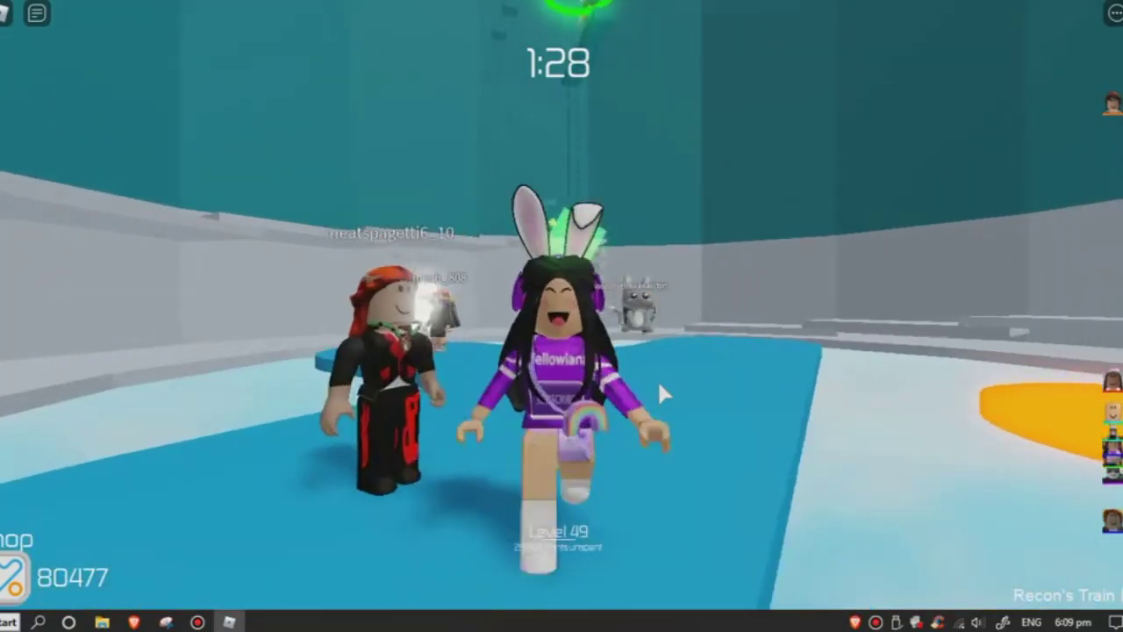
click(654, 379)
key(s)
click(654, 377)
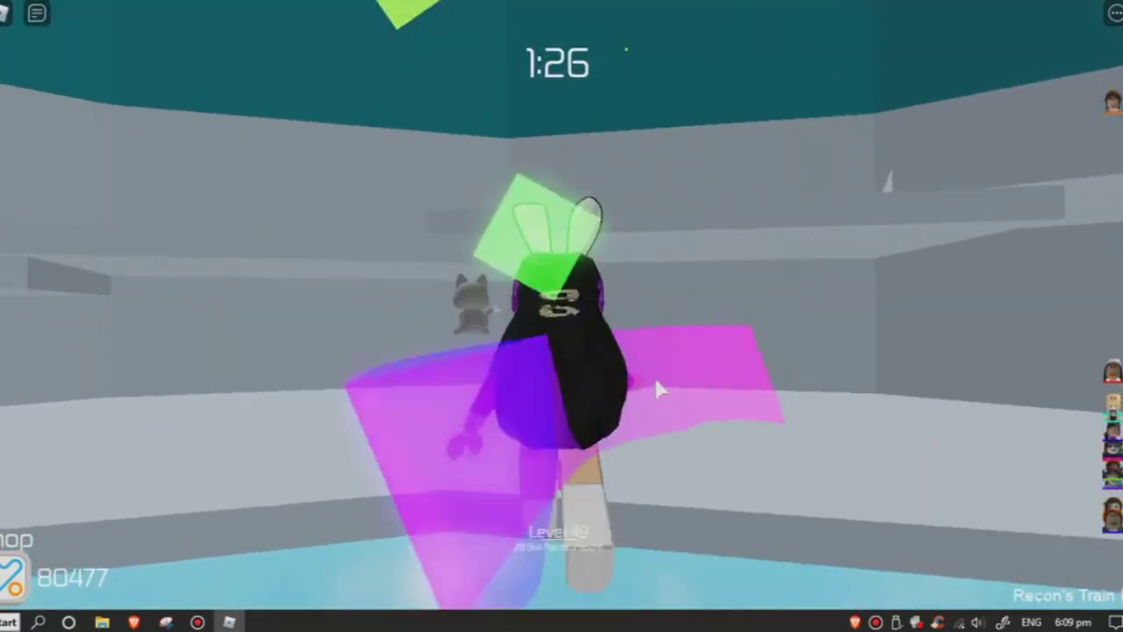
Step: Turn the avatar to face the camera, then jump and walk it towards the view across the lobby floor to inspect the face in motion
key(space)
key(space)
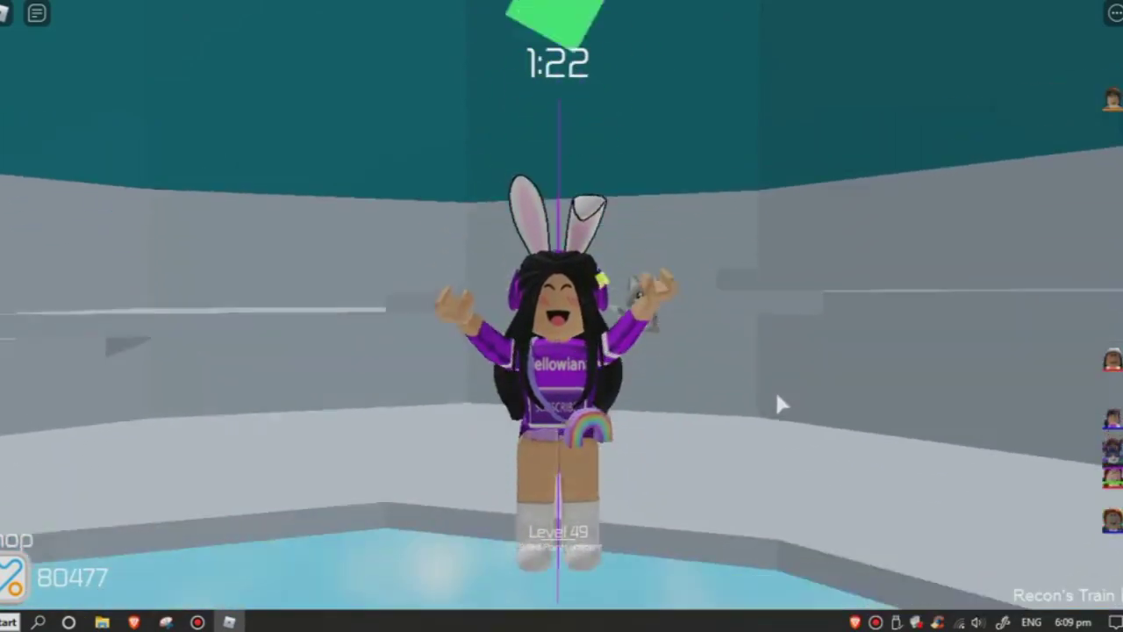
key(space)
key(s)
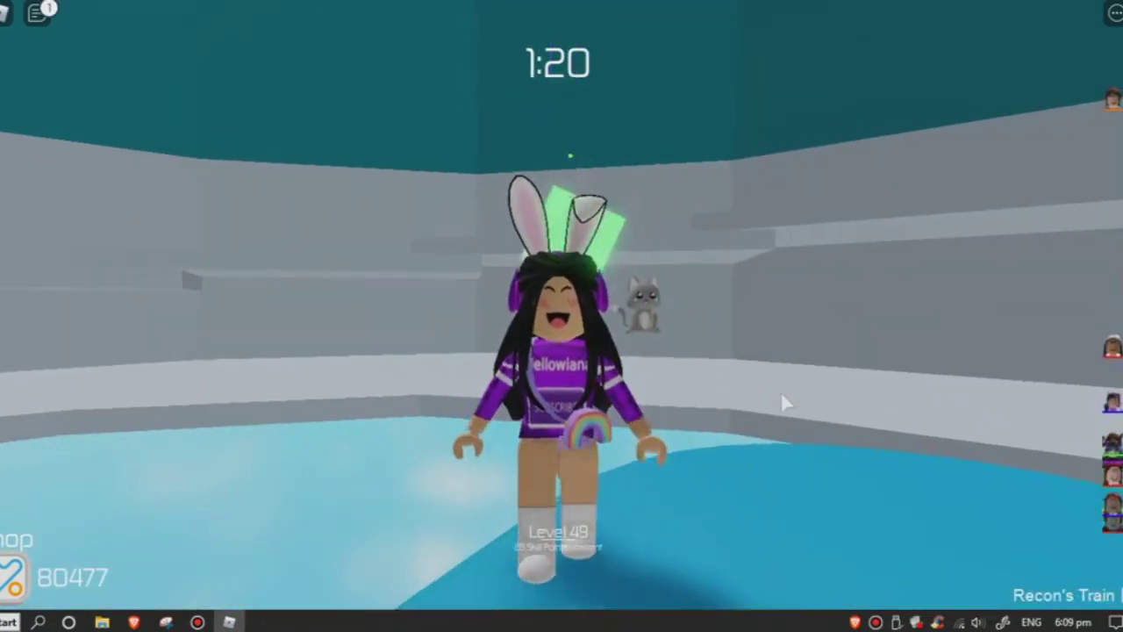
key(space)
click(780, 392)
key(s)
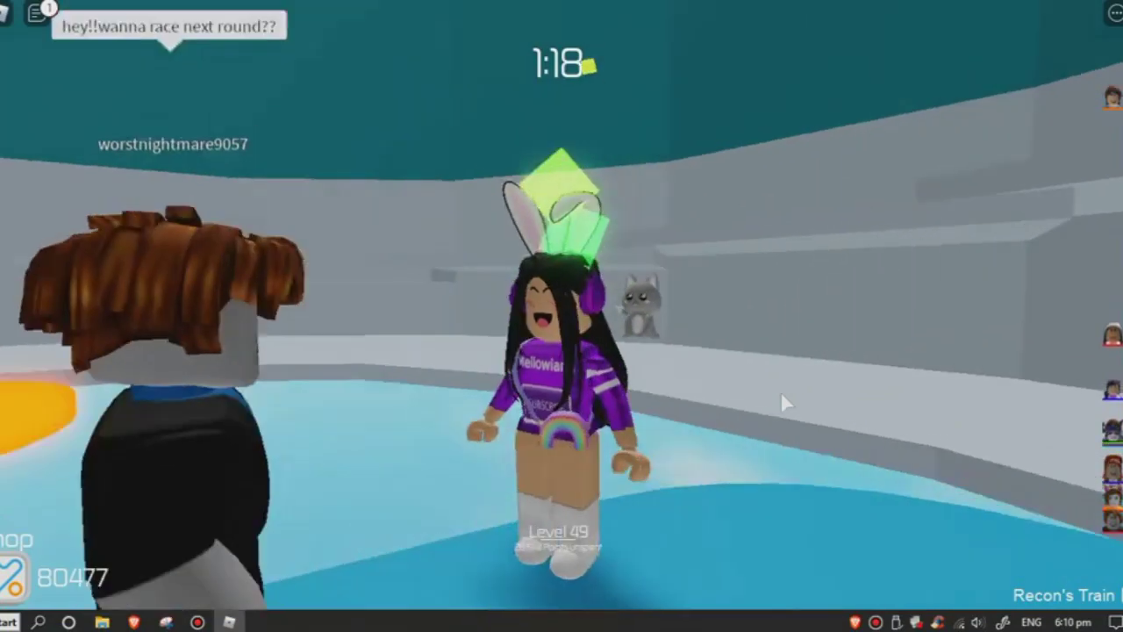
click(781, 400)
key(s)
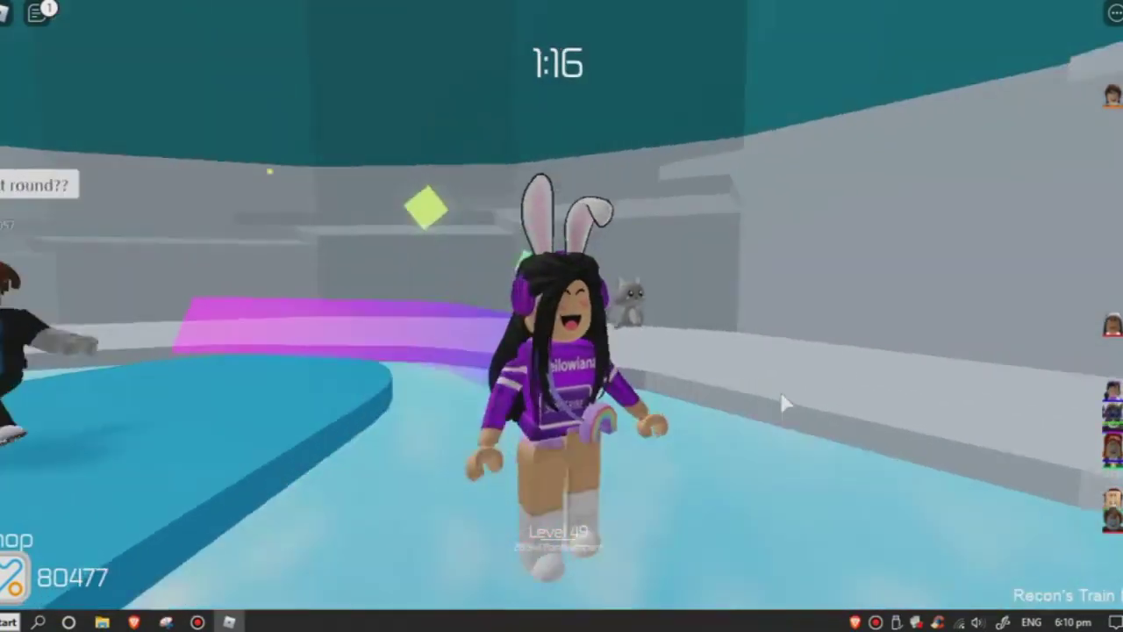
key(s)
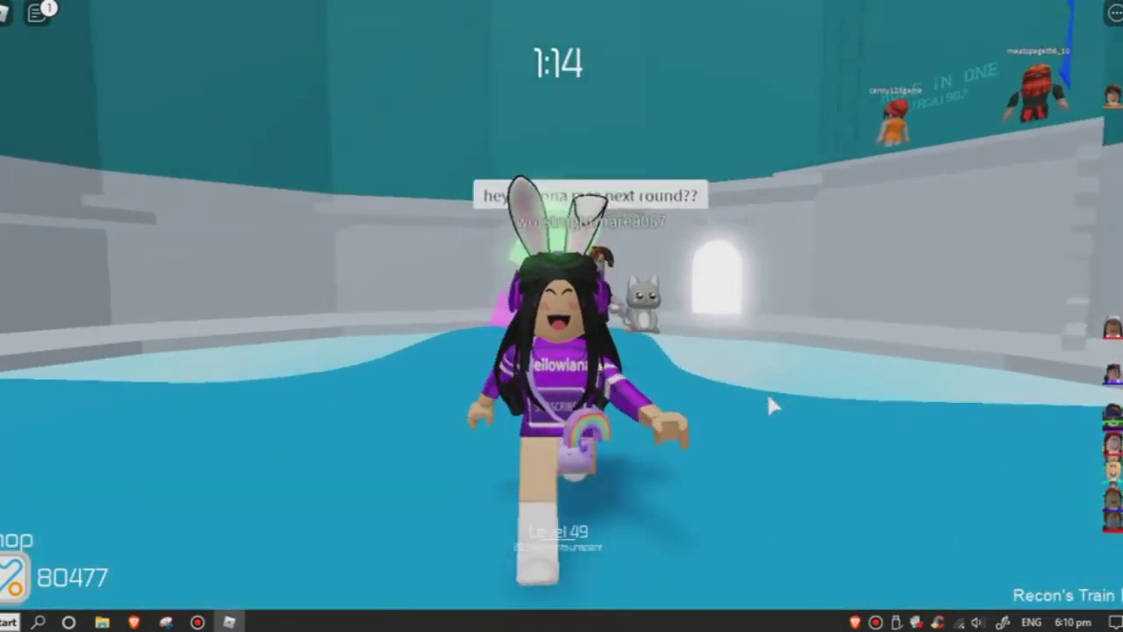
key(s)
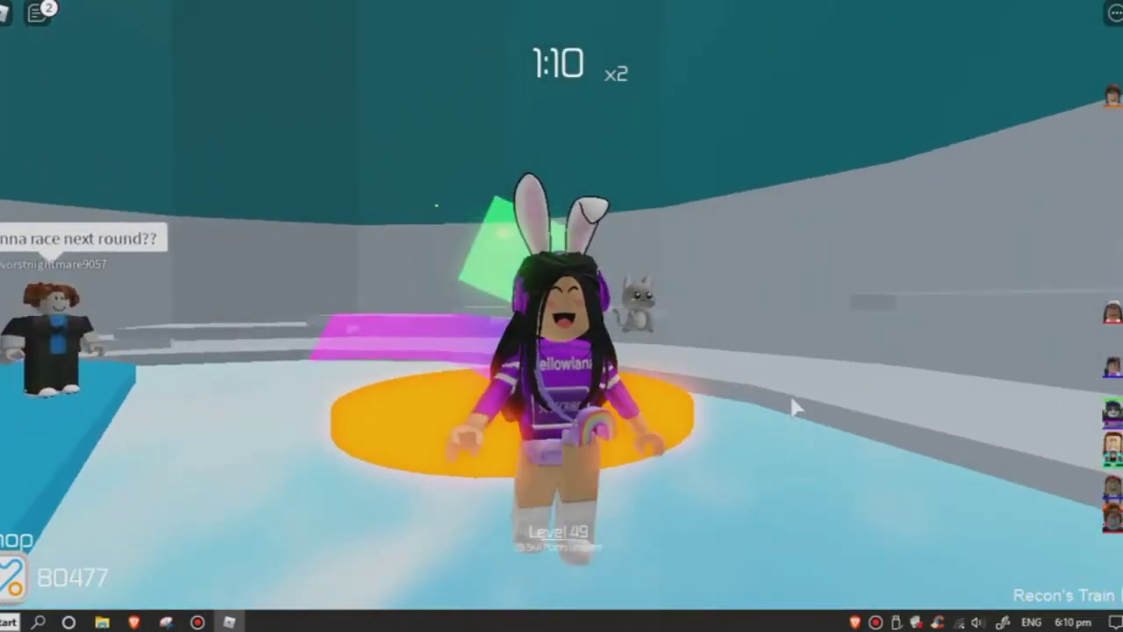